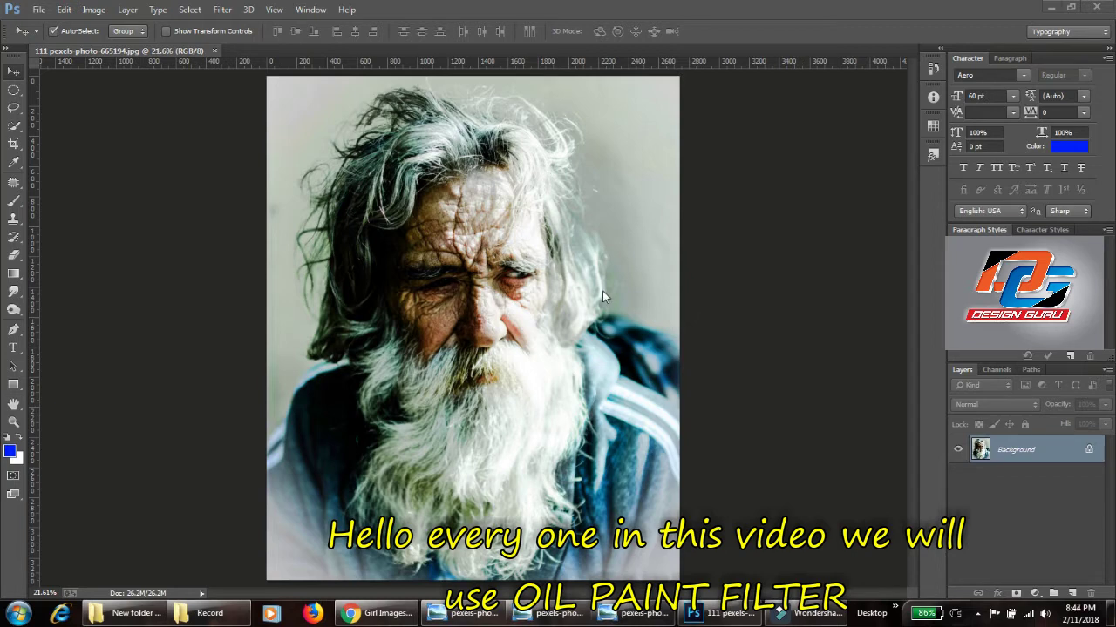
- Open the Image menu to reach the Adjustments submenu
{"action": "left_click", "coordinate": [94, 10]}
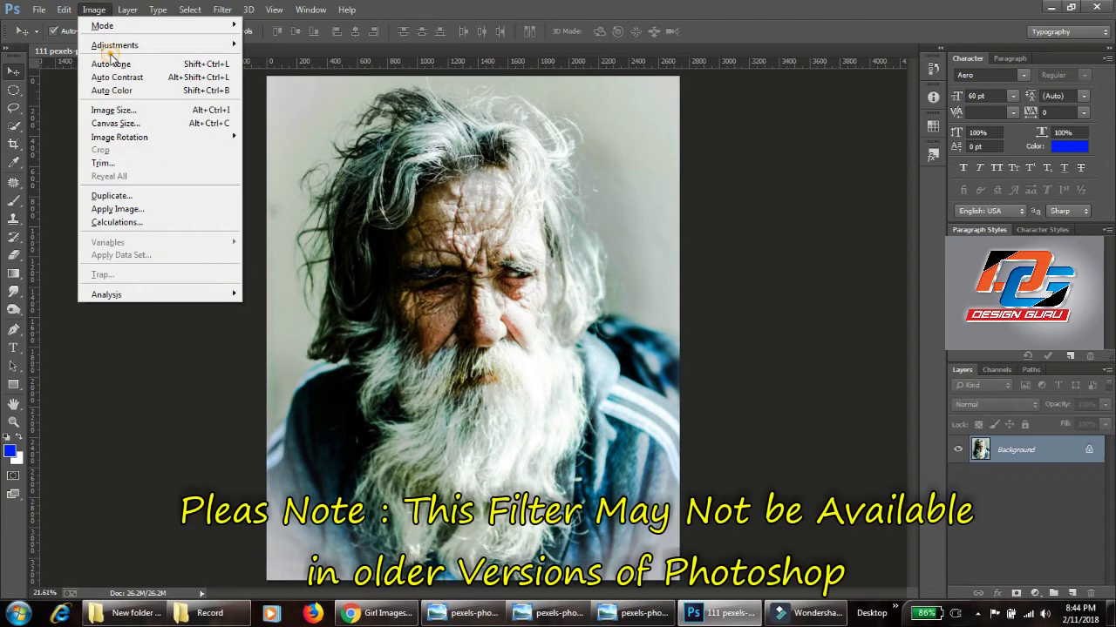
{"action": "mouse_move", "coordinate": [114, 45]}
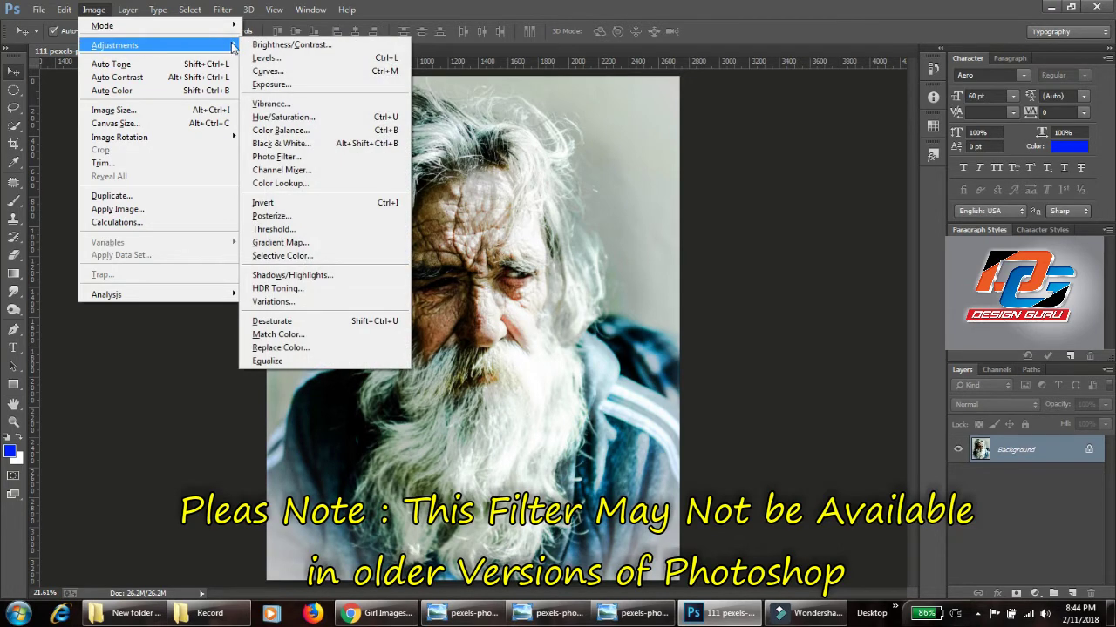
- Open Levels, set the black input to 6 and darken the midtones
{"action": "left_click", "coordinate": [266, 57]}
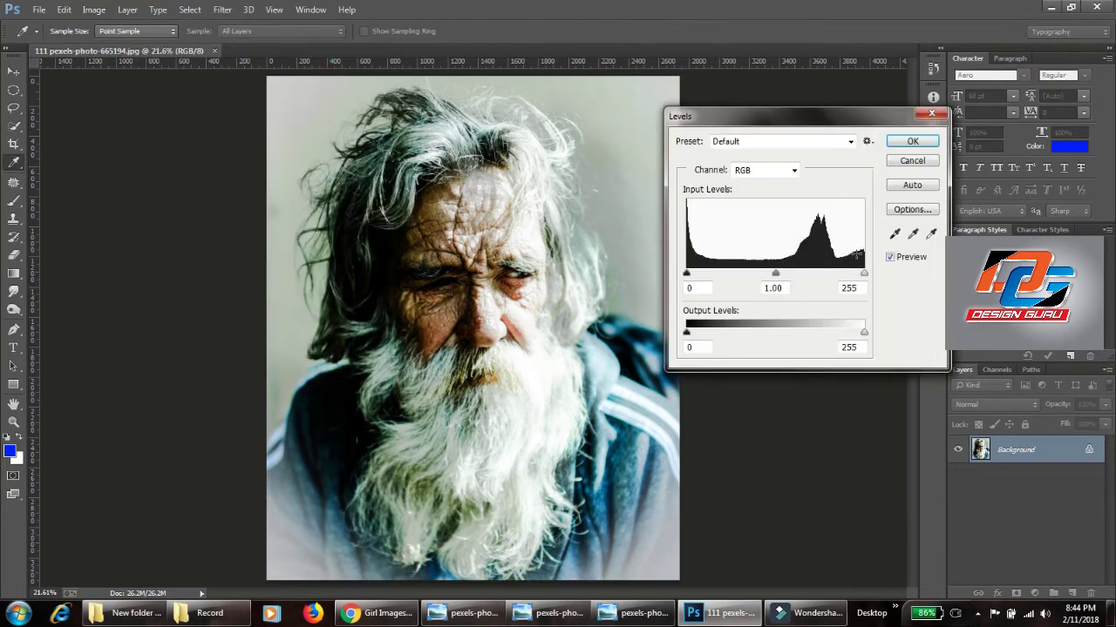
{"action": "left_click_drag", "start_coordinate": [778, 279], "coordinate": [768, 285]}
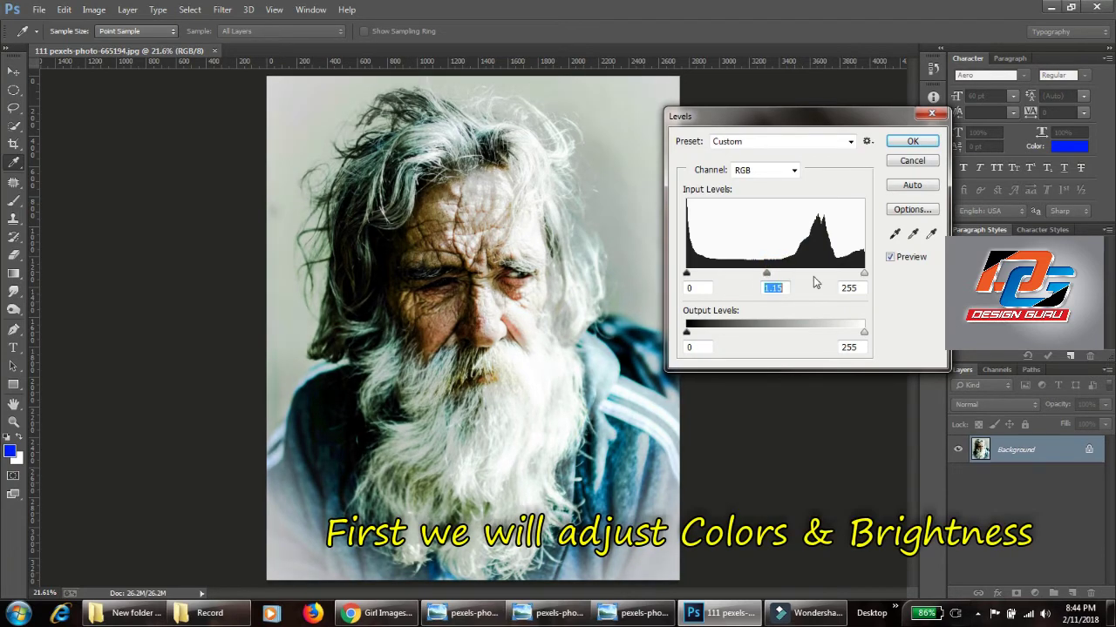
{"action": "left_click_drag", "start_coordinate": [863, 274], "coordinate": [865, 275]}
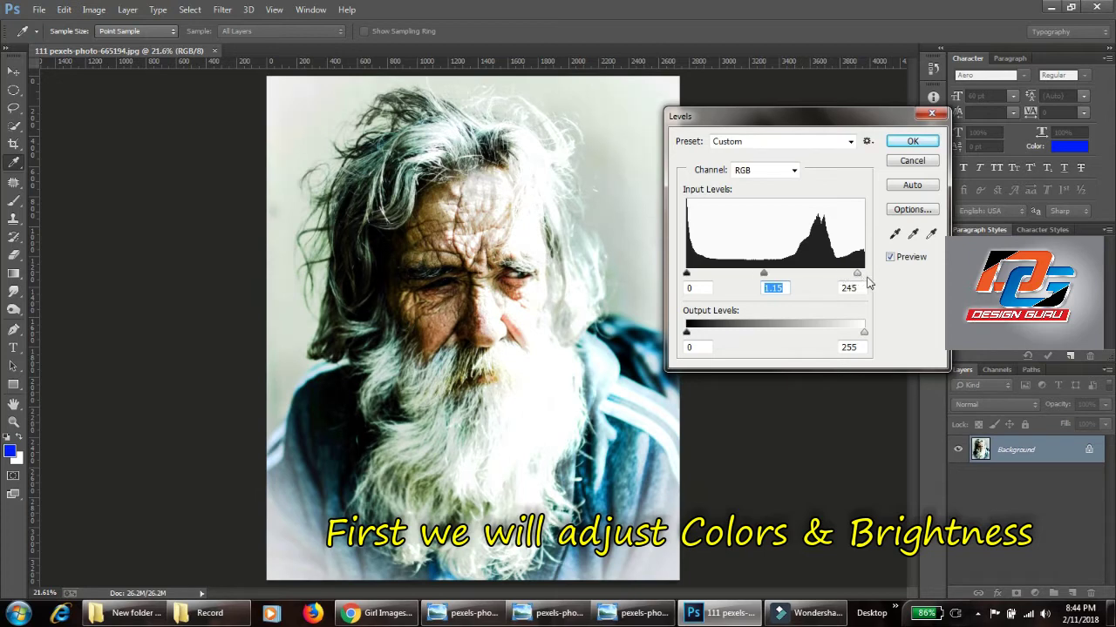
{"action": "left_click_drag", "start_coordinate": [686, 274], "coordinate": [693, 281]}
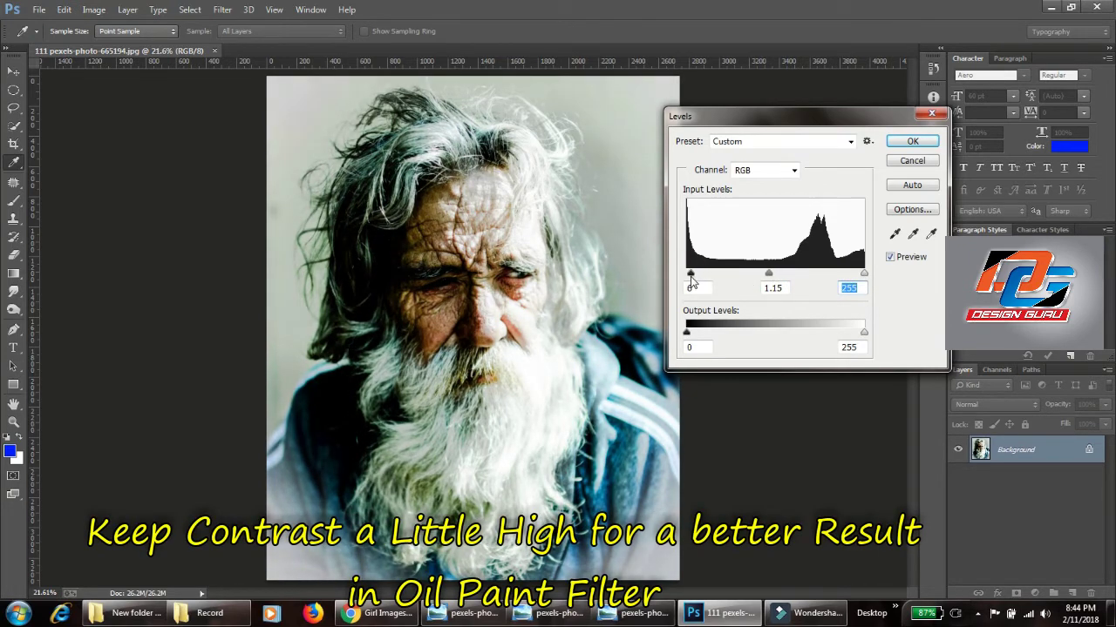
{"action": "left_click", "coordinate": [692, 277]}
{"action": "mouse_move", "coordinate": [768, 276]}
{"action": "left_mouse_down"}
{"action": "mouse_move", "coordinate": [792, 276]}
{"action": "mouse_move", "coordinate": [752, 289]}
{"action": "left_mouse_up"}
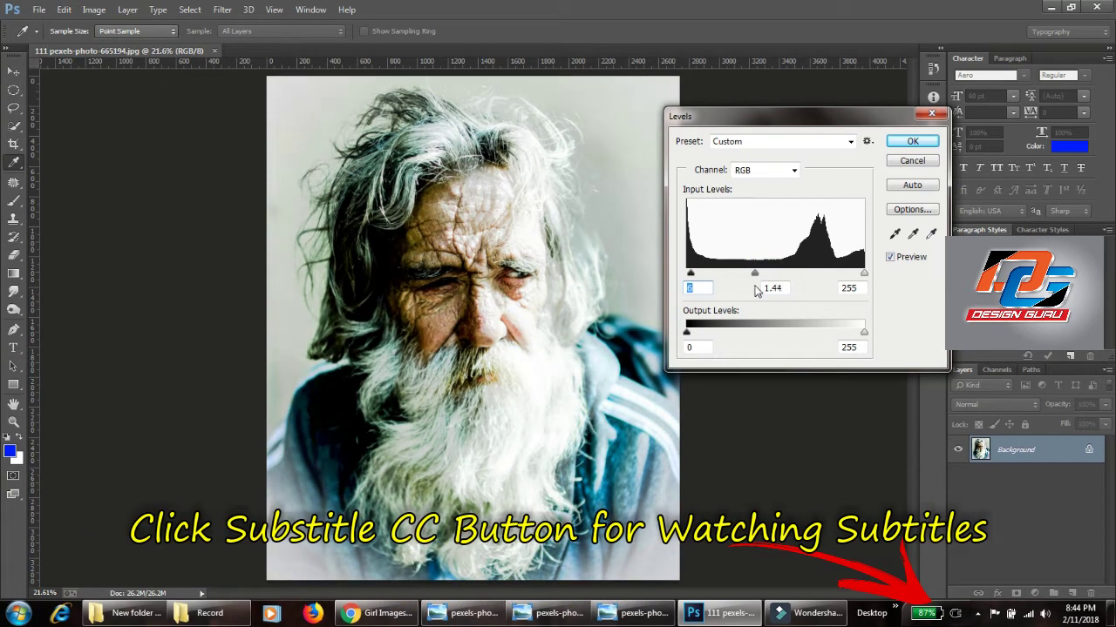
{"action": "left_click_drag", "start_coordinate": [757, 291], "coordinate": [759, 291]}
- Compare with Preview on and off, settle midtones at 0.95, and apply Levels
{"action": "left_click", "coordinate": [891, 257]}
{"action": "left_click", "coordinate": [891, 257]}
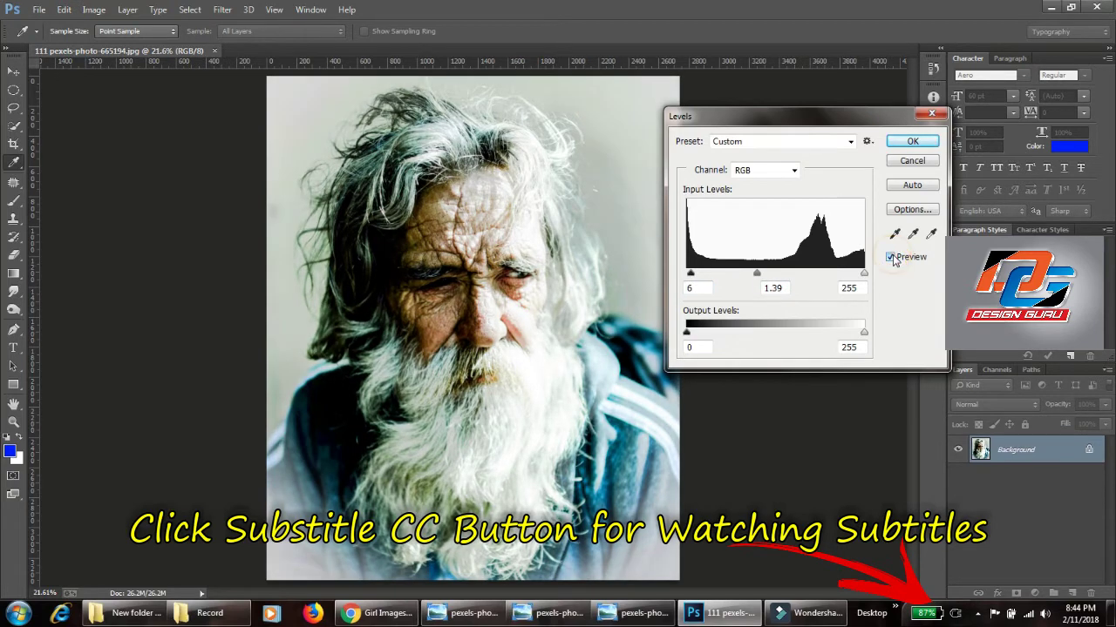
{"action": "left_click", "coordinate": [890, 257]}
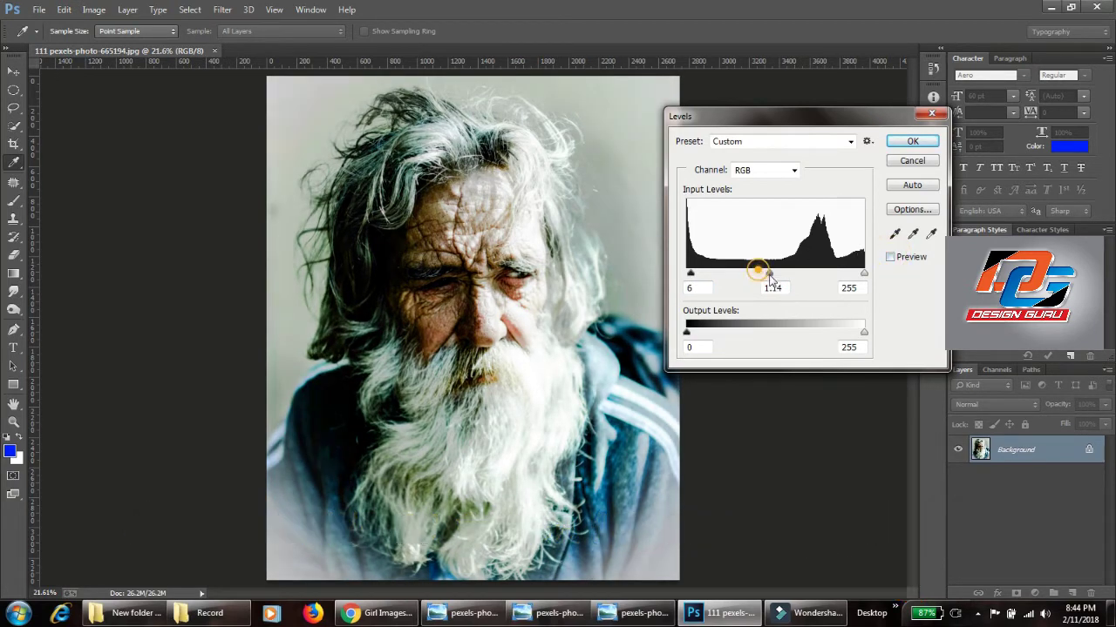
{"action": "left_click_drag", "start_coordinate": [769, 277], "coordinate": [782, 285]}
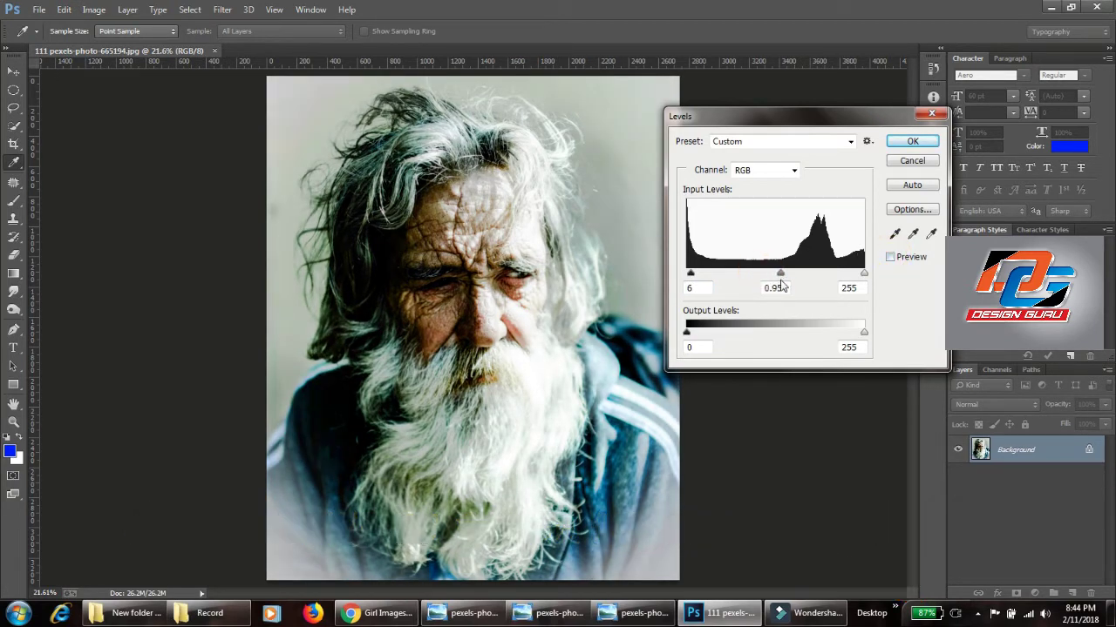
{"action": "left_click", "coordinate": [891, 257]}
{"action": "left_click", "coordinate": [891, 258]}
{"action": "left_click", "coordinate": [890, 258]}
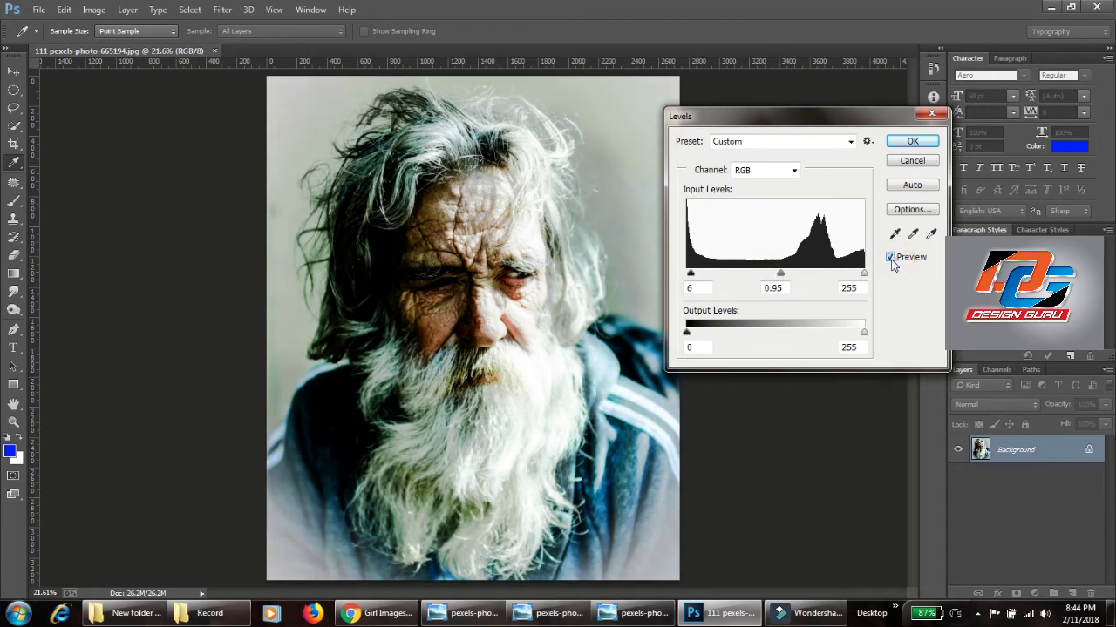
{"action": "left_click", "coordinate": [891, 257]}
{"action": "left_click", "coordinate": [891, 258]}
{"action": "left_click", "coordinate": [906, 143]}
- Apply a Curves adjustment pulling input 136 down to output 116
{"action": "left_click", "coordinate": [64, 10]}
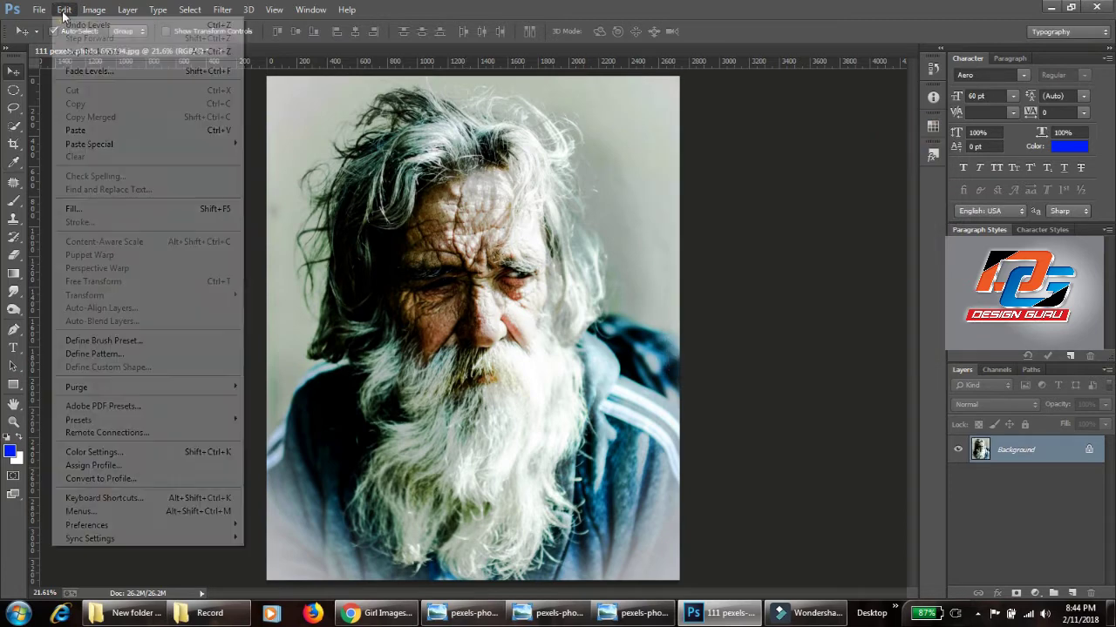
{"action": "left_click", "coordinate": [64, 11]}
{"action": "left_click", "coordinate": [94, 10]}
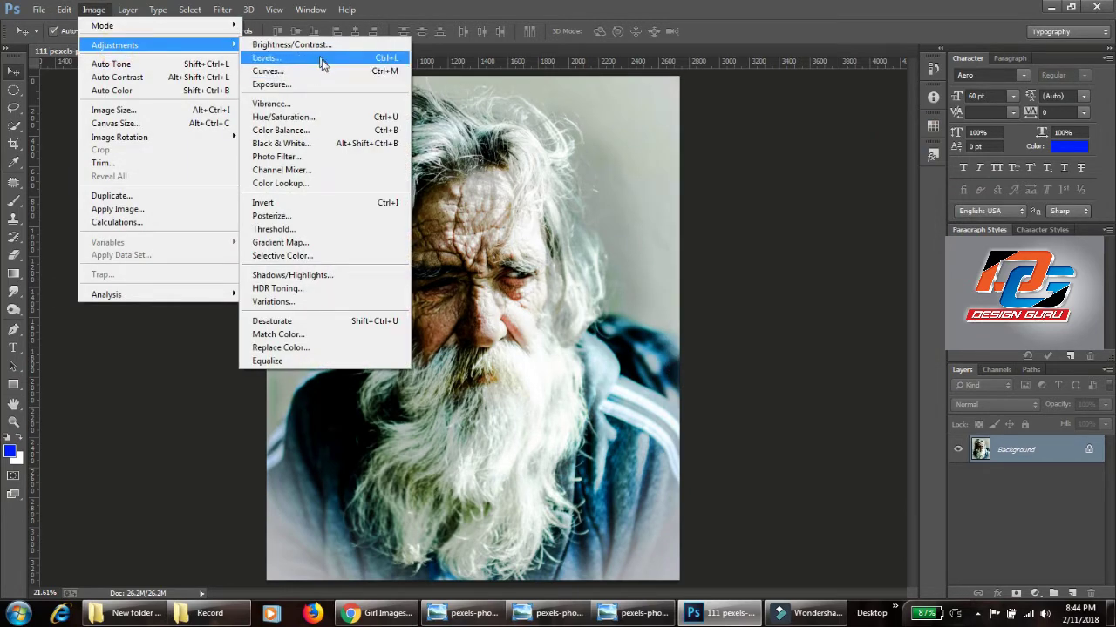
{"action": "left_click", "coordinate": [538, 206]}
{"action": "key", "text": "ctrl+m"}
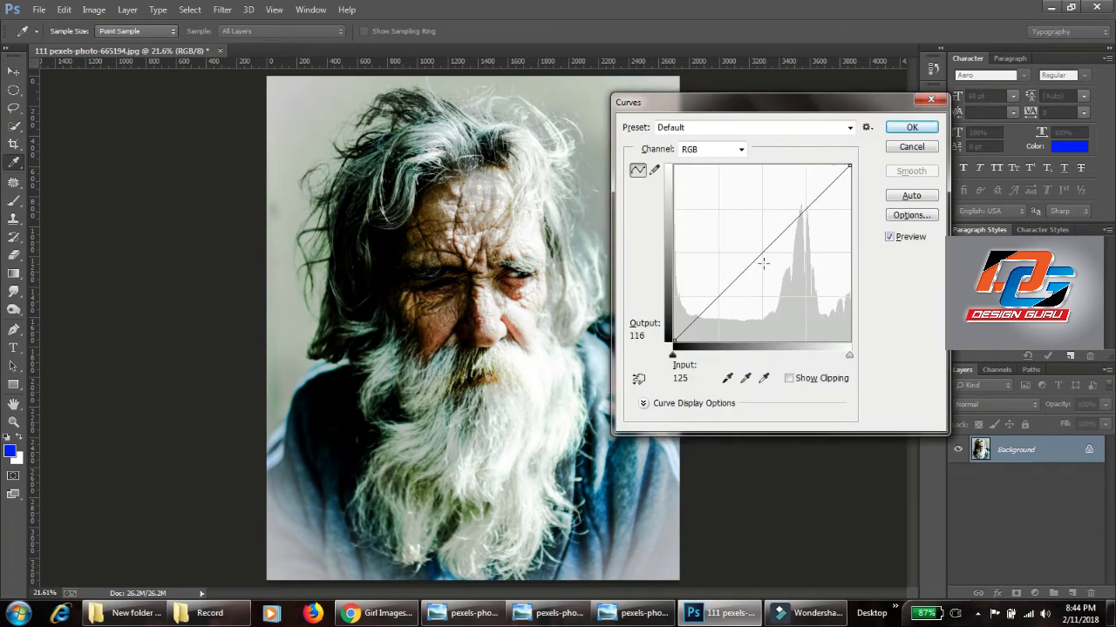
{"action": "left_click_drag", "start_coordinate": [760, 258], "coordinate": [767, 260]}
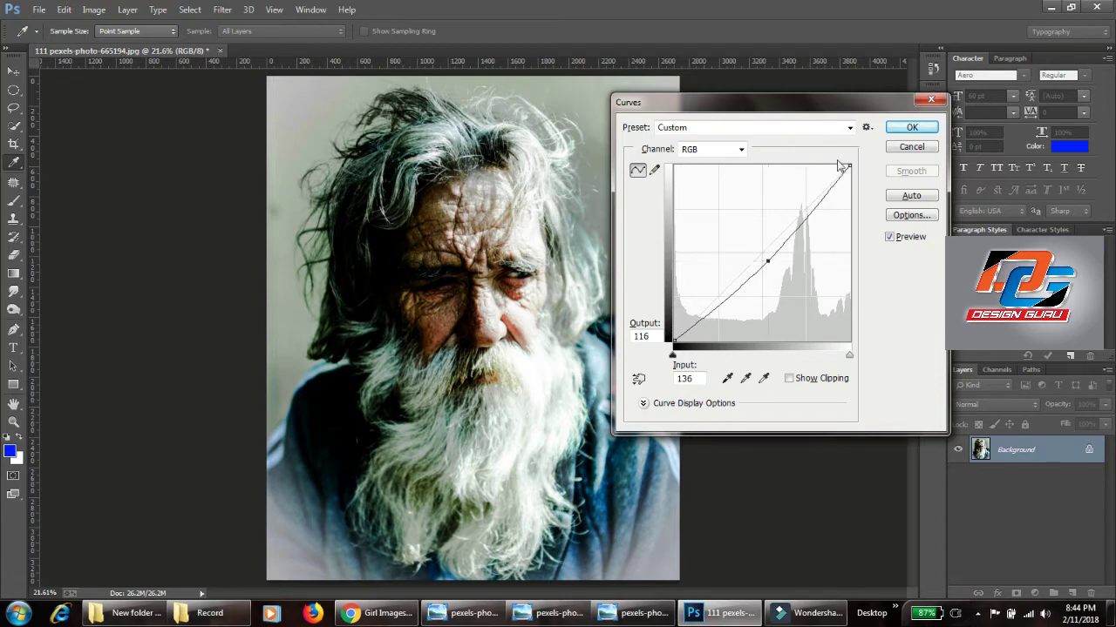
{"action": "left_click", "coordinate": [891, 130]}
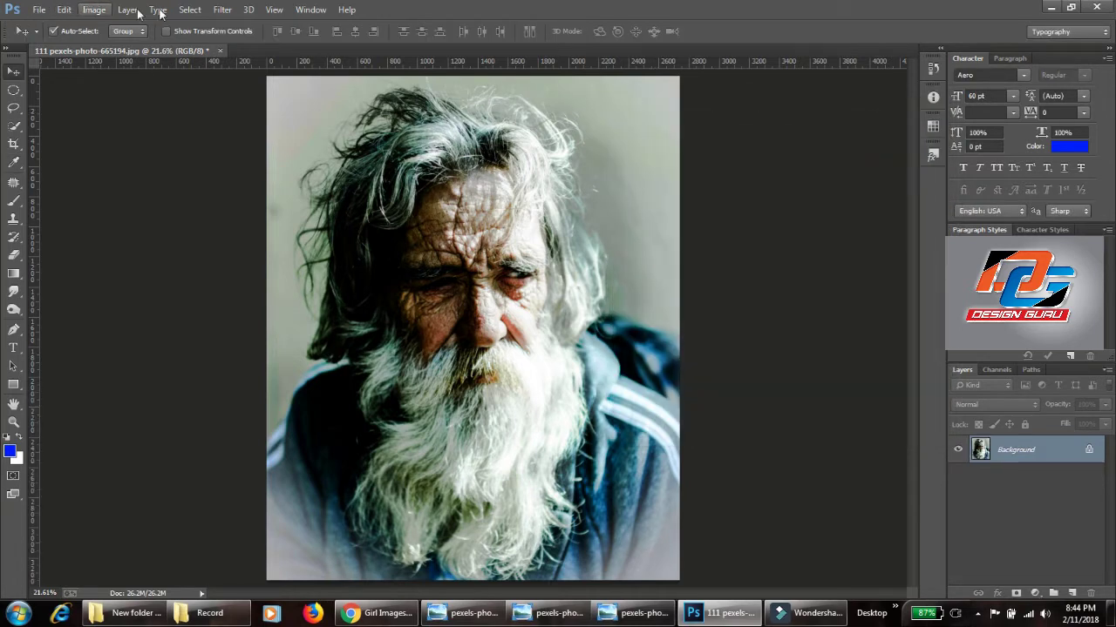
- Open the Oil Paint filter and set Stylization to 6.83
{"action": "left_click", "coordinate": [224, 12]}
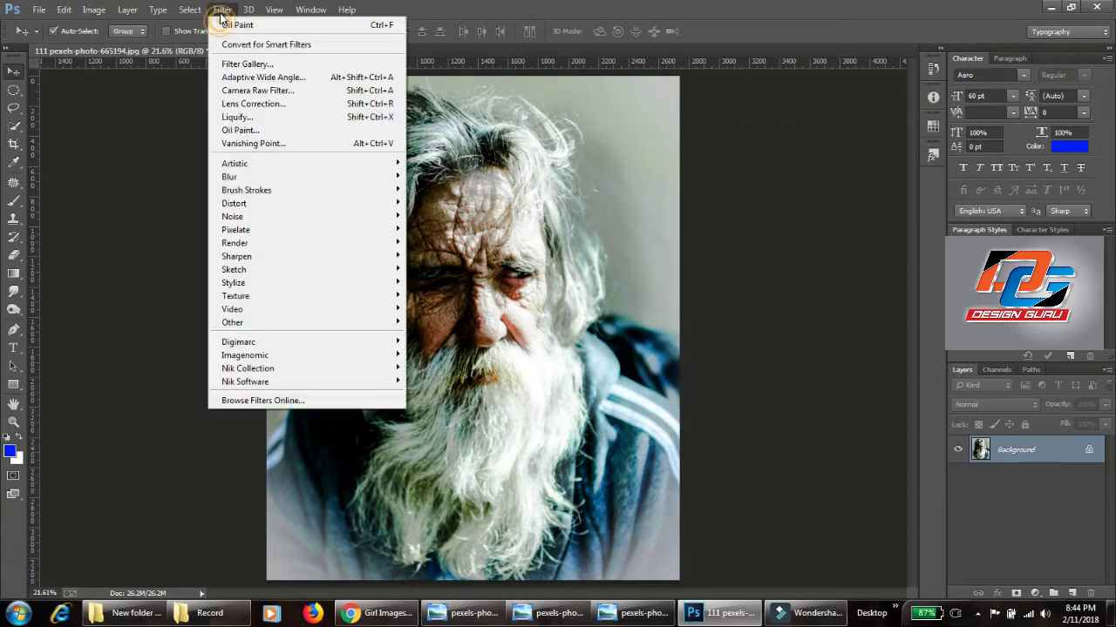
{"action": "left_click", "coordinate": [244, 129]}
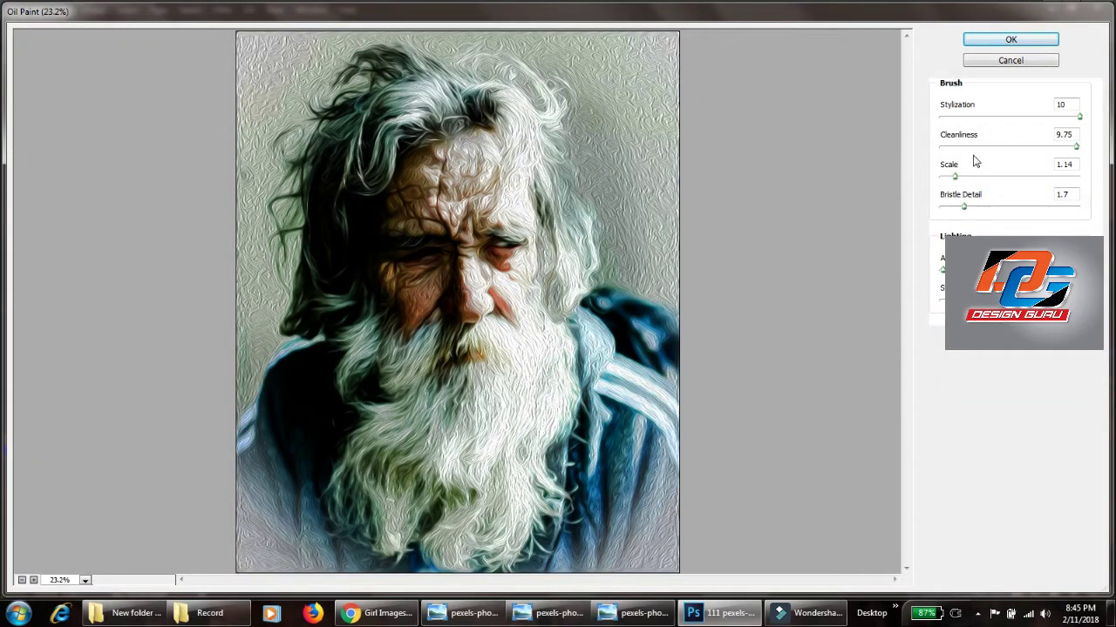
{"action": "left_click", "coordinate": [1042, 116]}
{"action": "left_click", "coordinate": [1022, 117]}
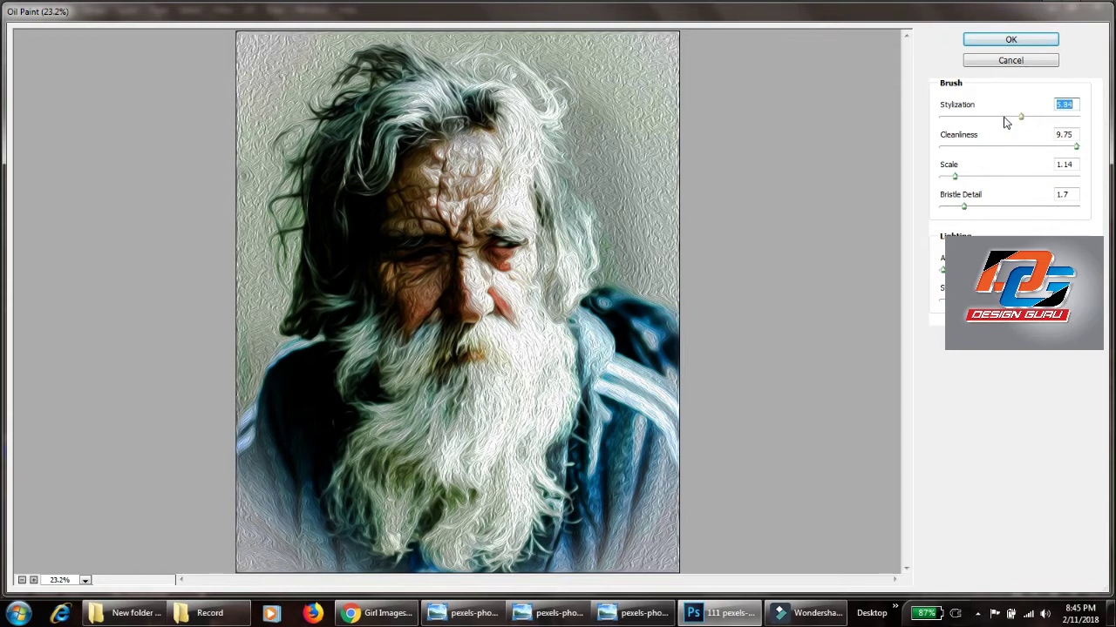
{"action": "left_click", "coordinate": [1002, 118]}
{"action": "left_click", "coordinate": [985, 117]}
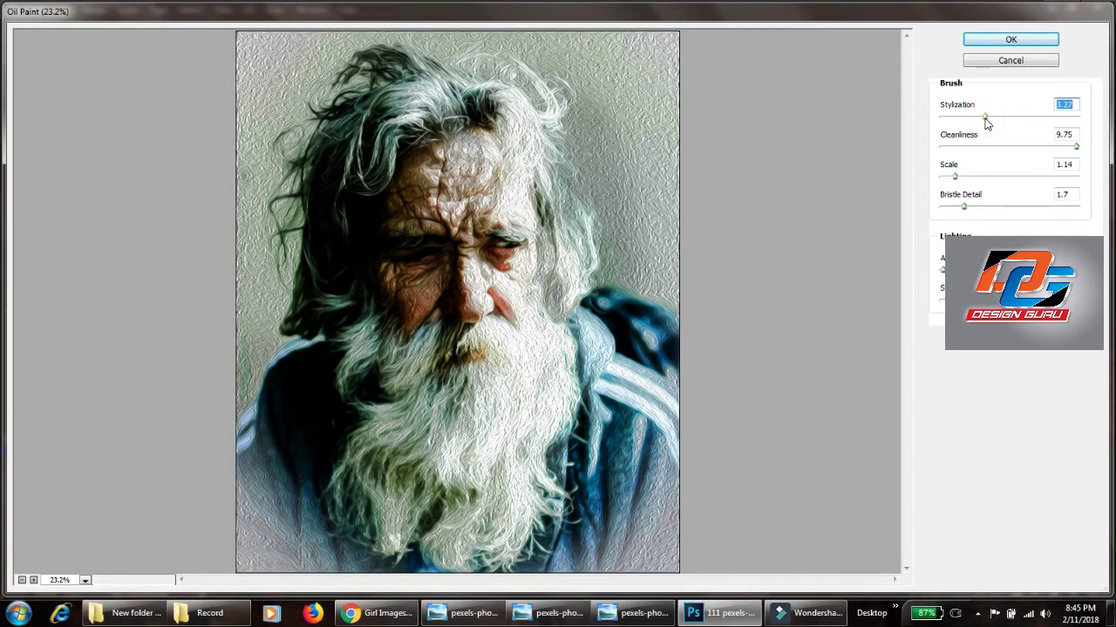
{"action": "left_click", "coordinate": [1034, 116]}
- Set Oil Paint Scale to 3.61 and Bristle Detail to 0.8, then apply
{"action": "left_click", "coordinate": [982, 178]}
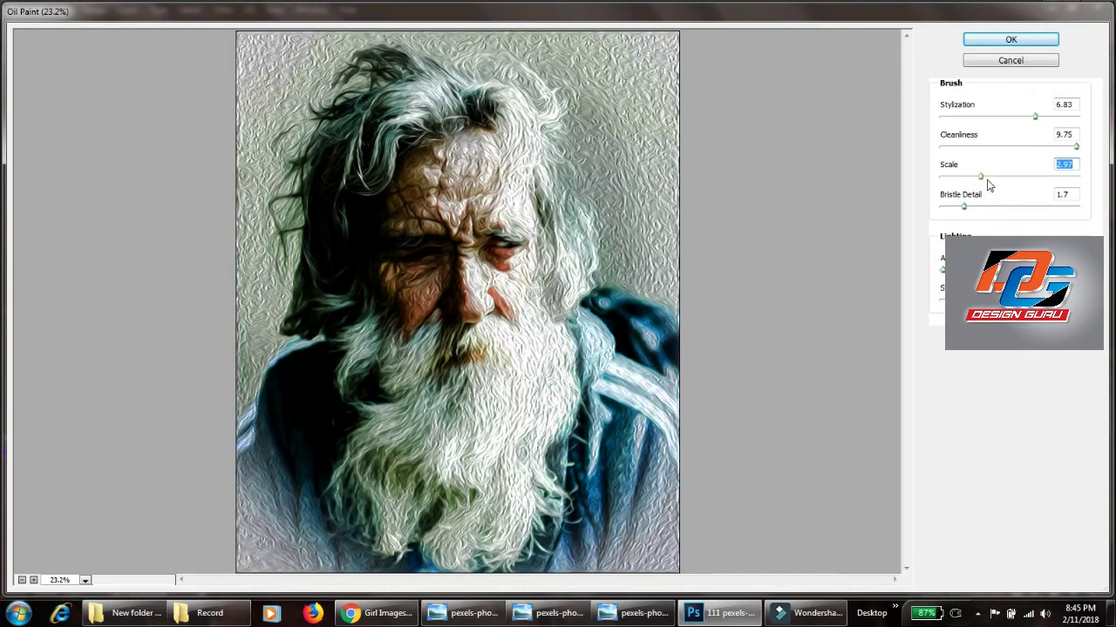
{"action": "left_click", "coordinate": [1006, 179]}
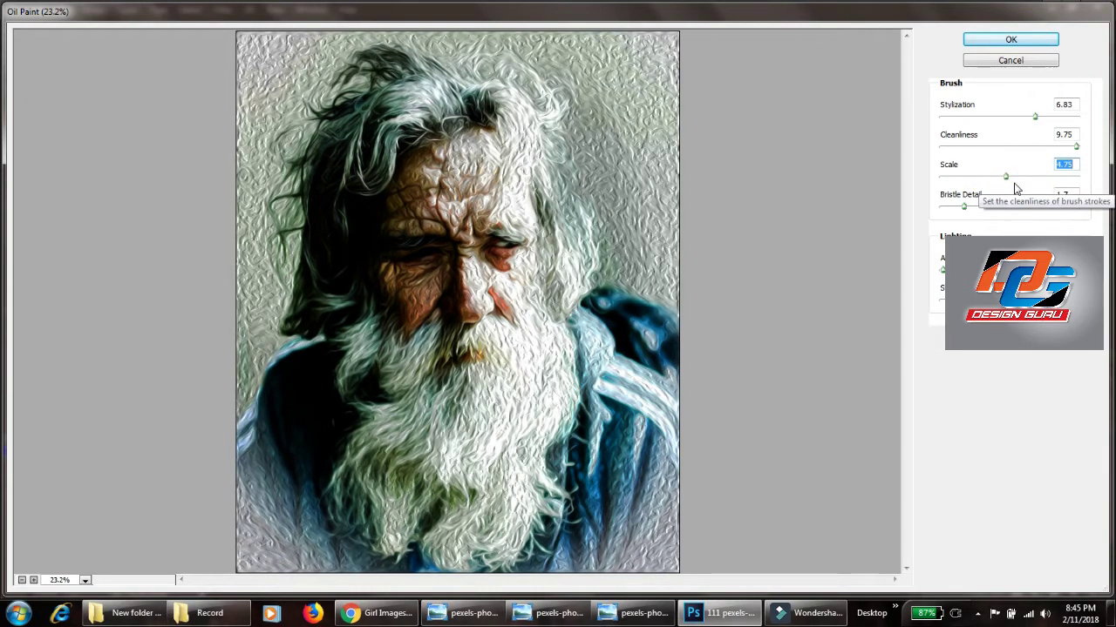
{"action": "left_click", "coordinate": [989, 176]}
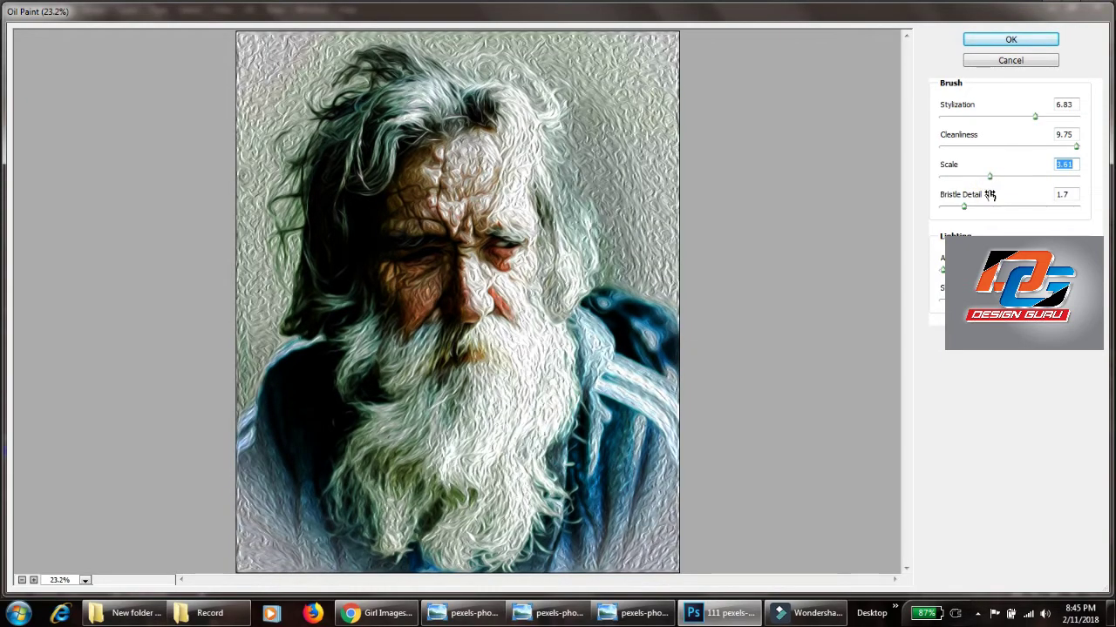
{"action": "left_click", "coordinate": [988, 205]}
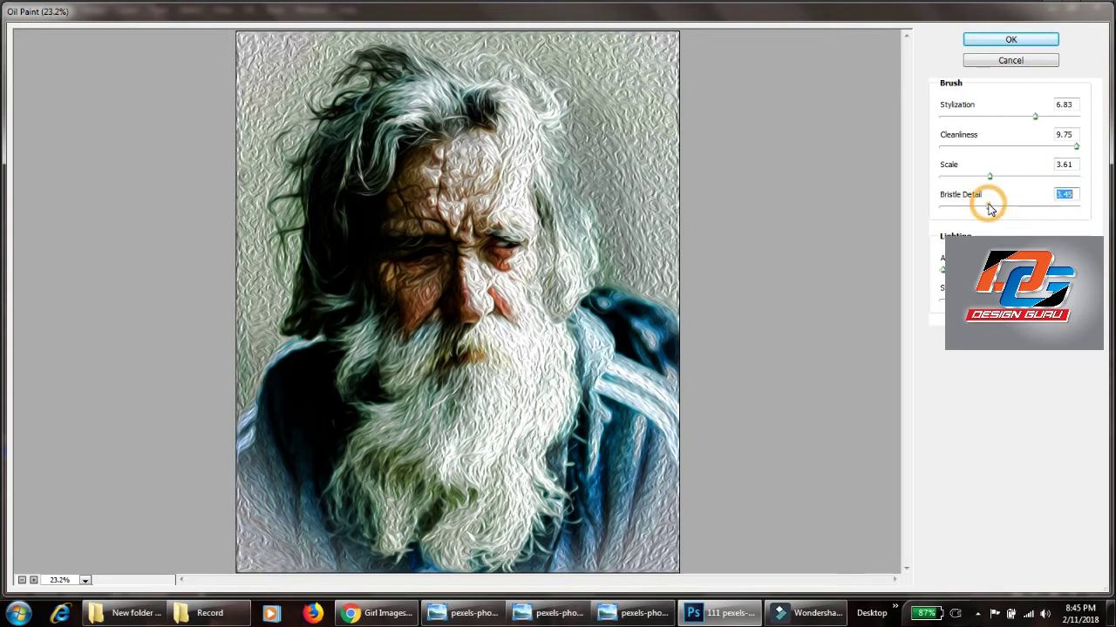
{"action": "mouse_move", "coordinate": [989, 207]}
{"action": "left_mouse_down"}
{"action": "mouse_move", "coordinate": [1012, 207]}
{"action": "mouse_move", "coordinate": [956, 209]}
{"action": "left_mouse_up"}
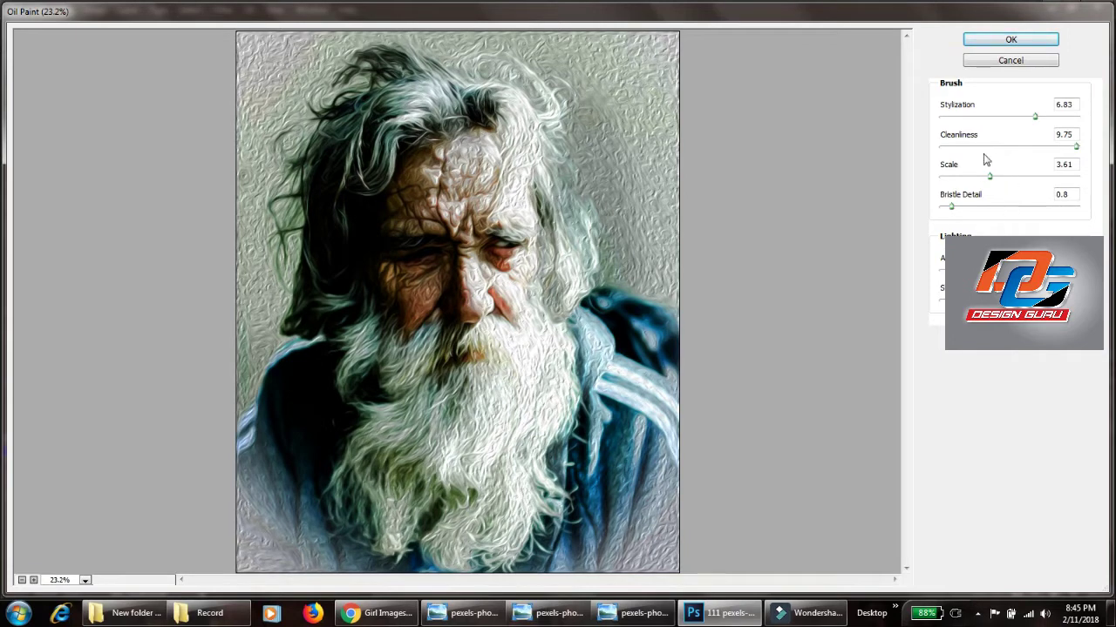
{"action": "left_click", "coordinate": [1007, 41]}
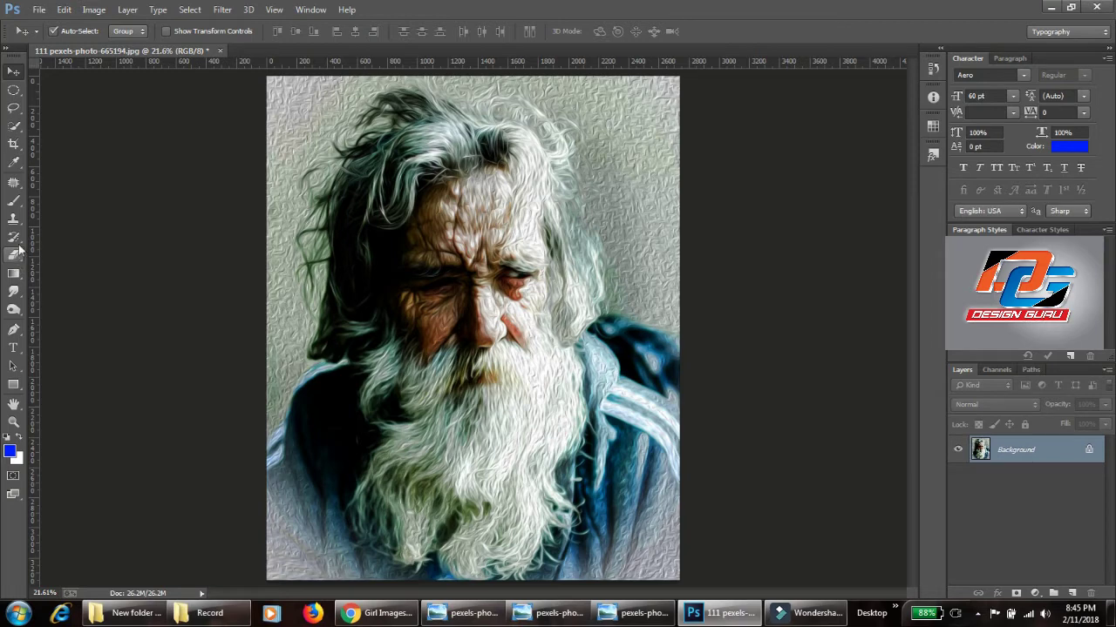
- Select the Brush tool, keep the foreground colour, set 35% opacity, and zoom into the face
{"action": "left_click", "coordinate": [13, 201]}
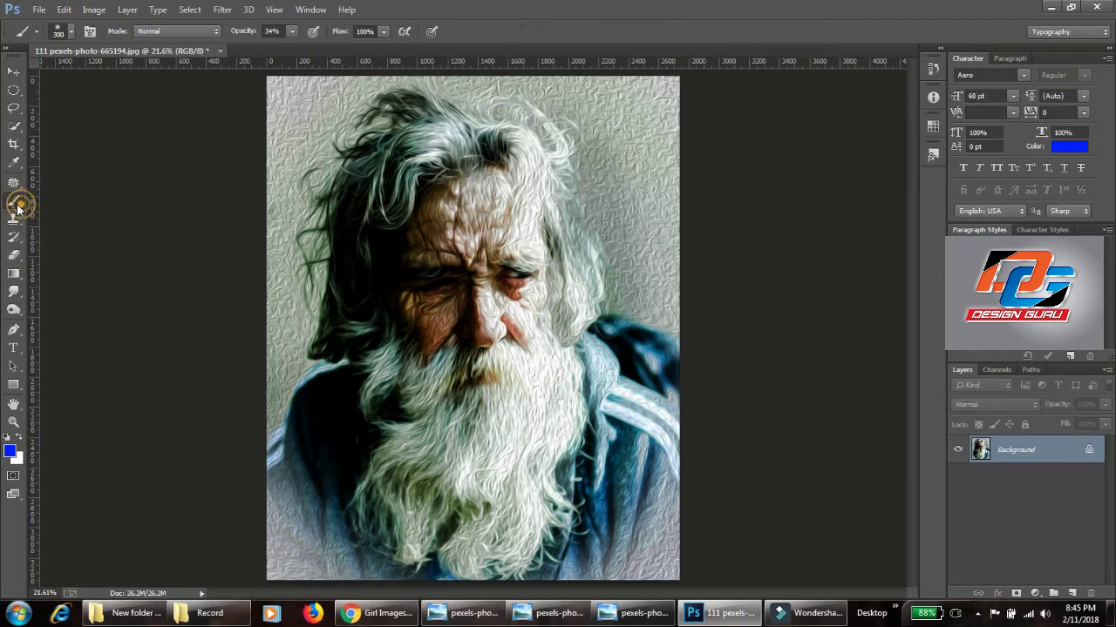
{"action": "left_click", "coordinate": [11, 450]}
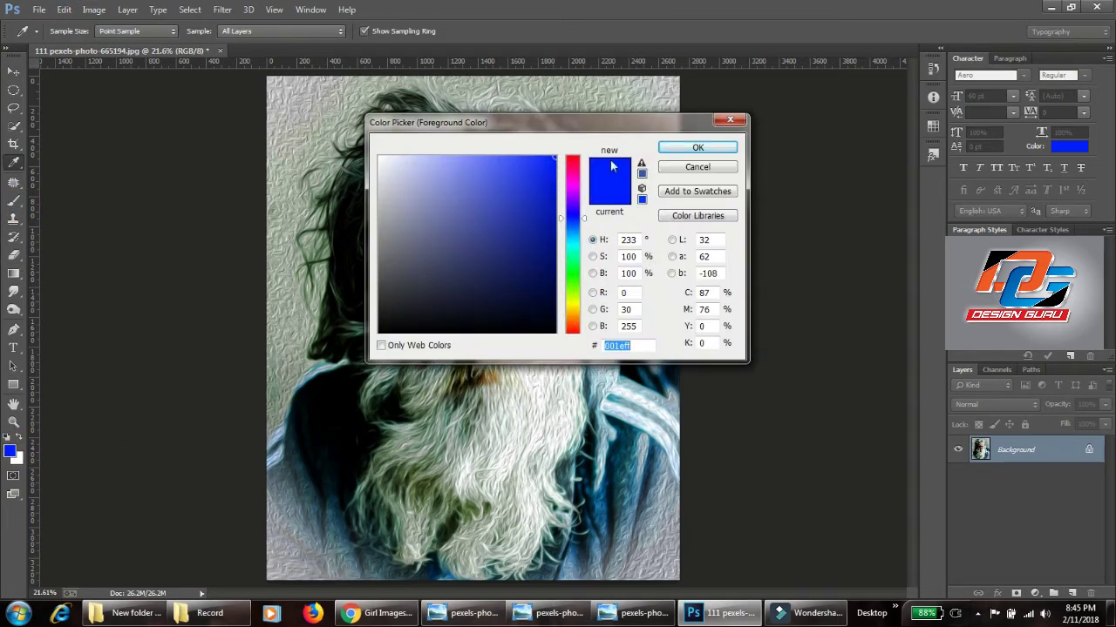
{"action": "left_click", "coordinate": [697, 148]}
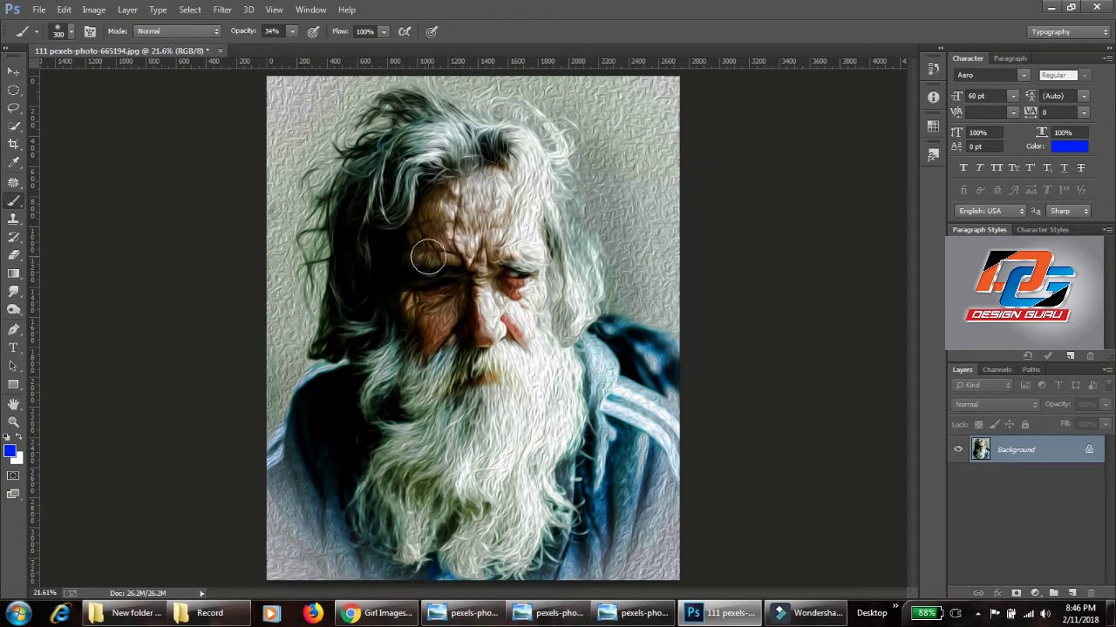
{"action": "left_click", "coordinate": [292, 34]}
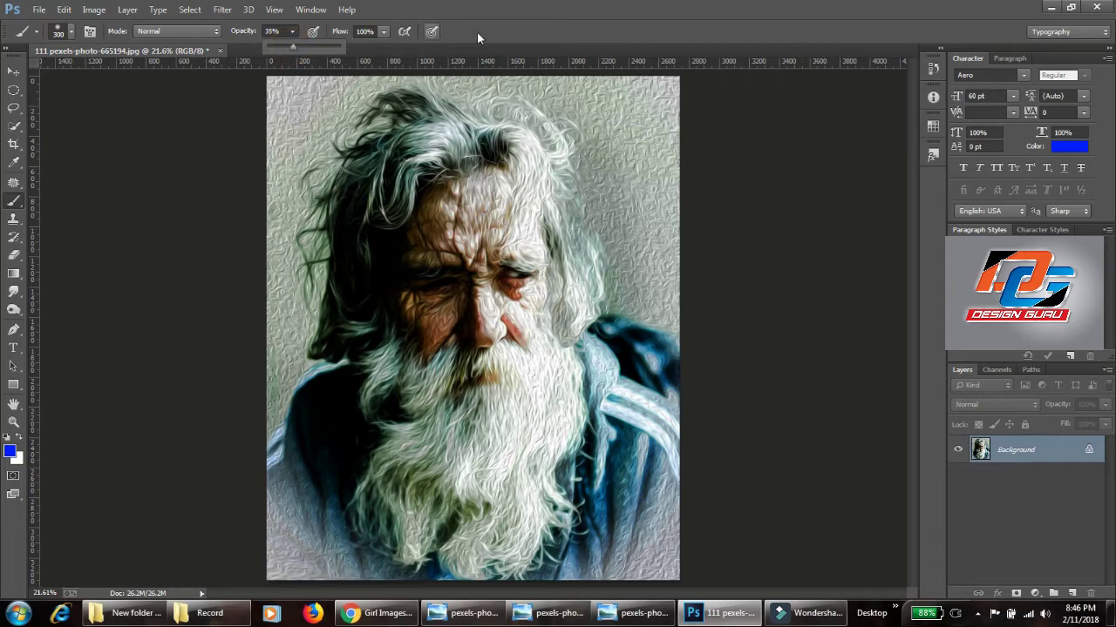
{"action": "left_click", "coordinate": [539, 29]}
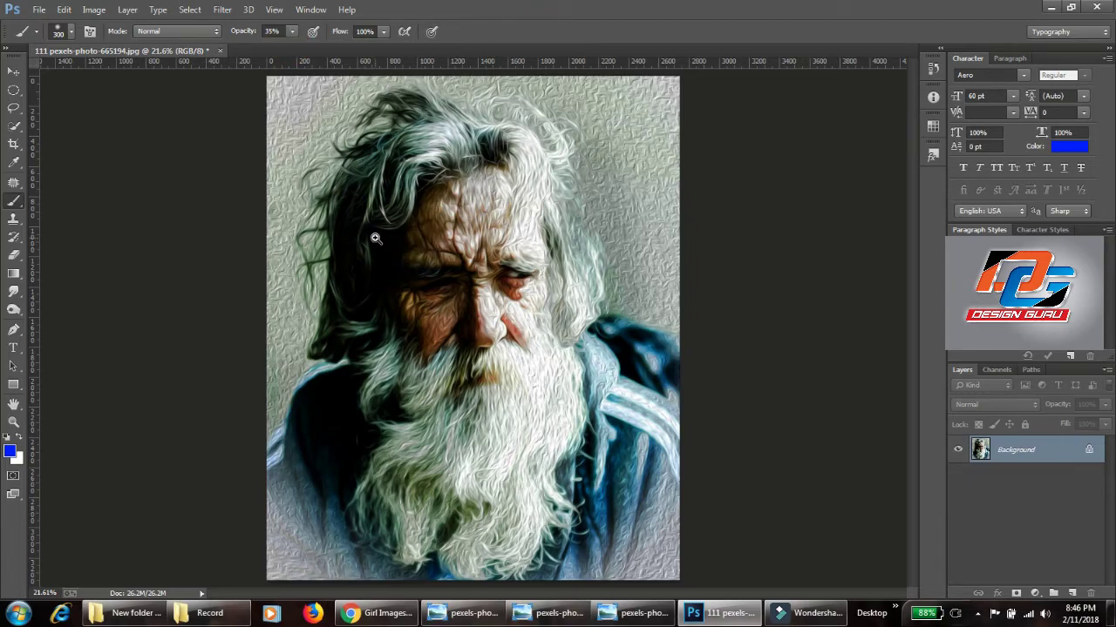
{"action": "left_click_drag", "start_coordinate": [373, 236], "coordinate": [422, 331]}
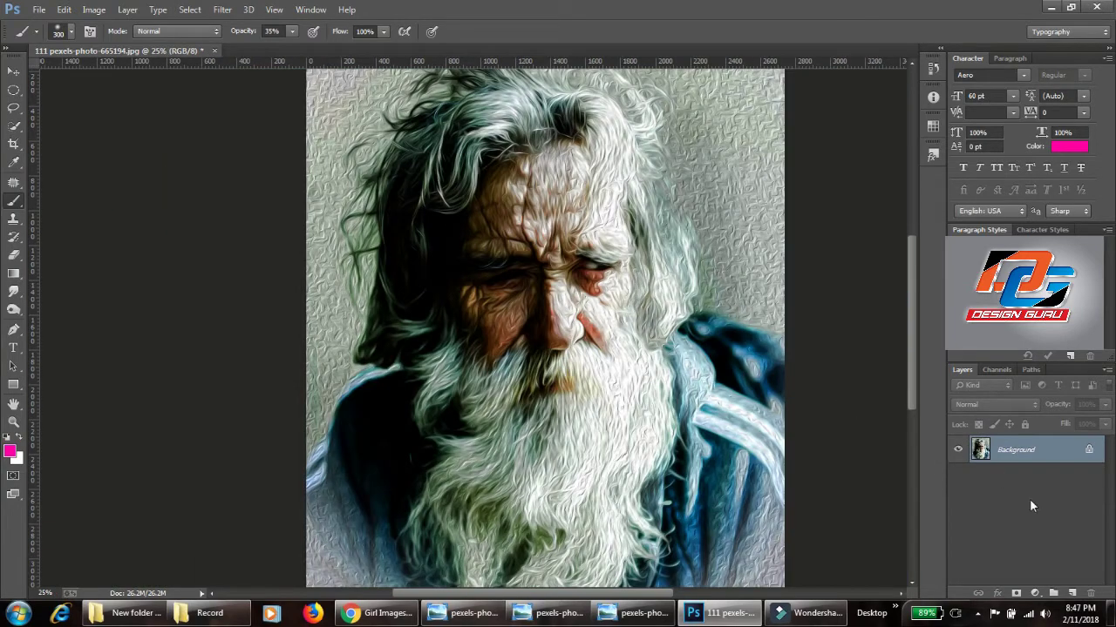
- Add a new layer and paint pink over the hair, cheek and beard
{"action": "left_click", "coordinate": [1078, 598]}
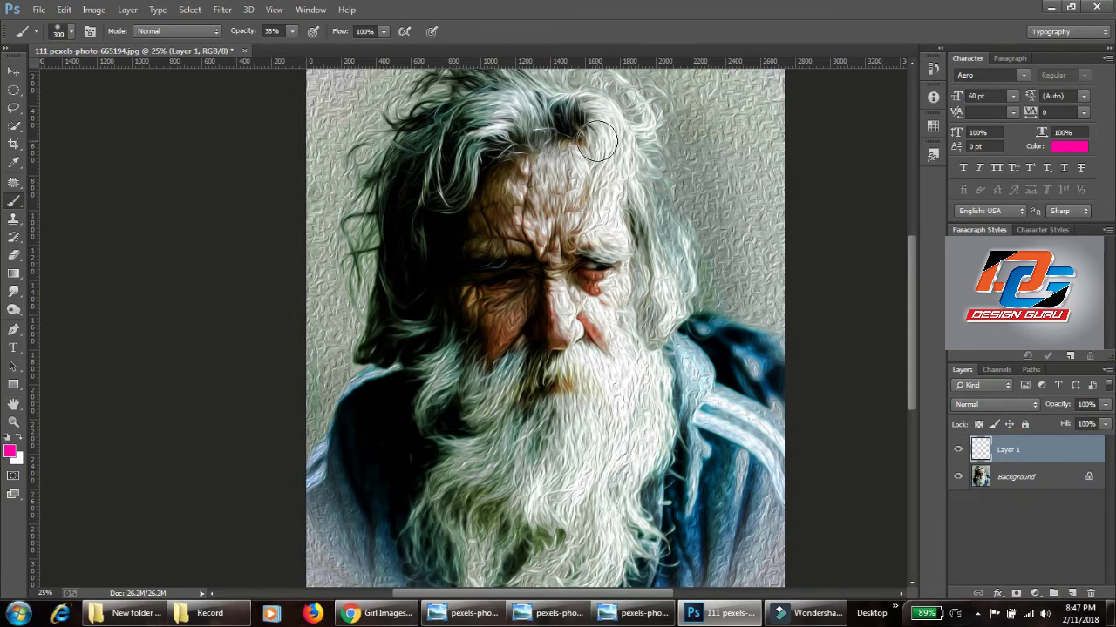
{"action": "left_click_drag", "start_coordinate": [611, 118], "coordinate": [614, 209]}
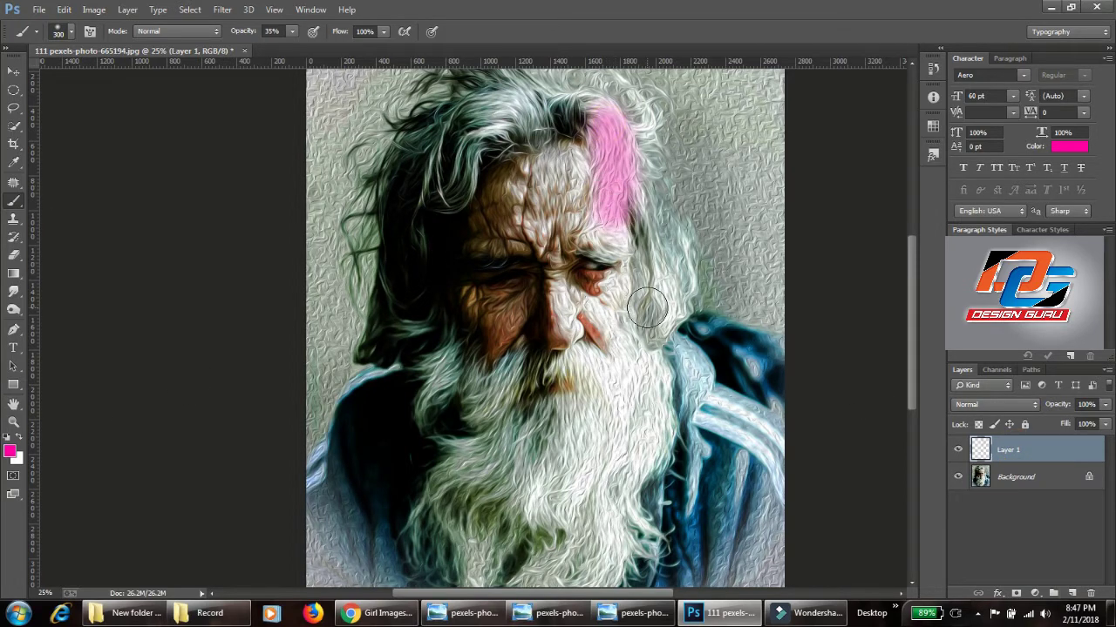
{"action": "mouse_move", "coordinate": [622, 305]}
{"action": "left_mouse_down"}
{"action": "mouse_move", "coordinate": [653, 402]}
{"action": "mouse_move", "coordinate": [603, 512]}
{"action": "left_mouse_up"}
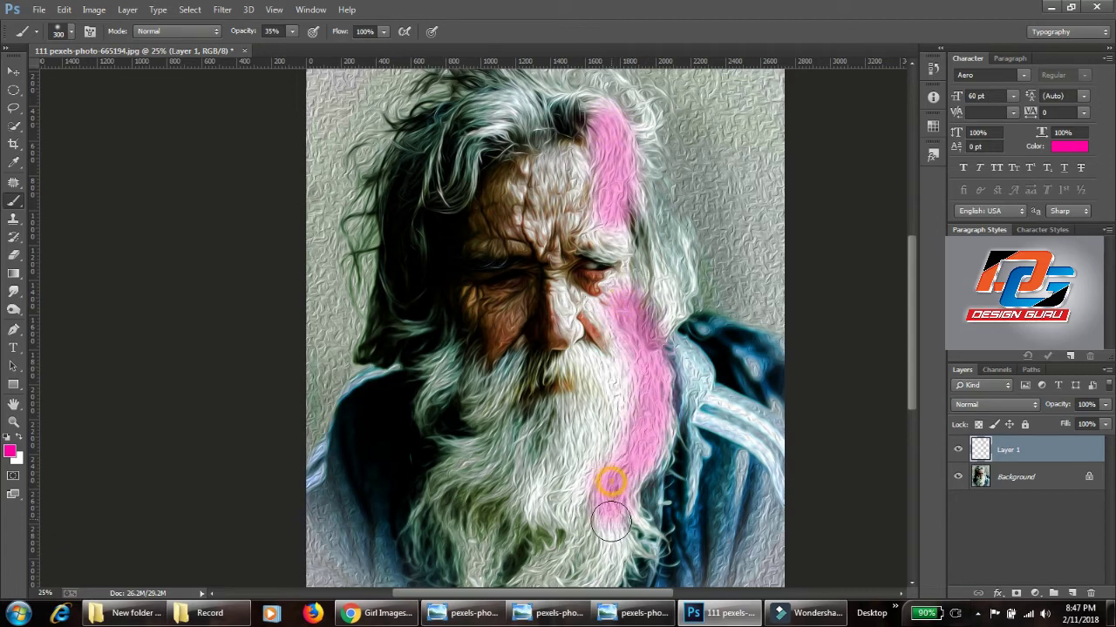
{"action": "left_click_drag", "start_coordinate": [687, 258], "coordinate": [683, 278]}
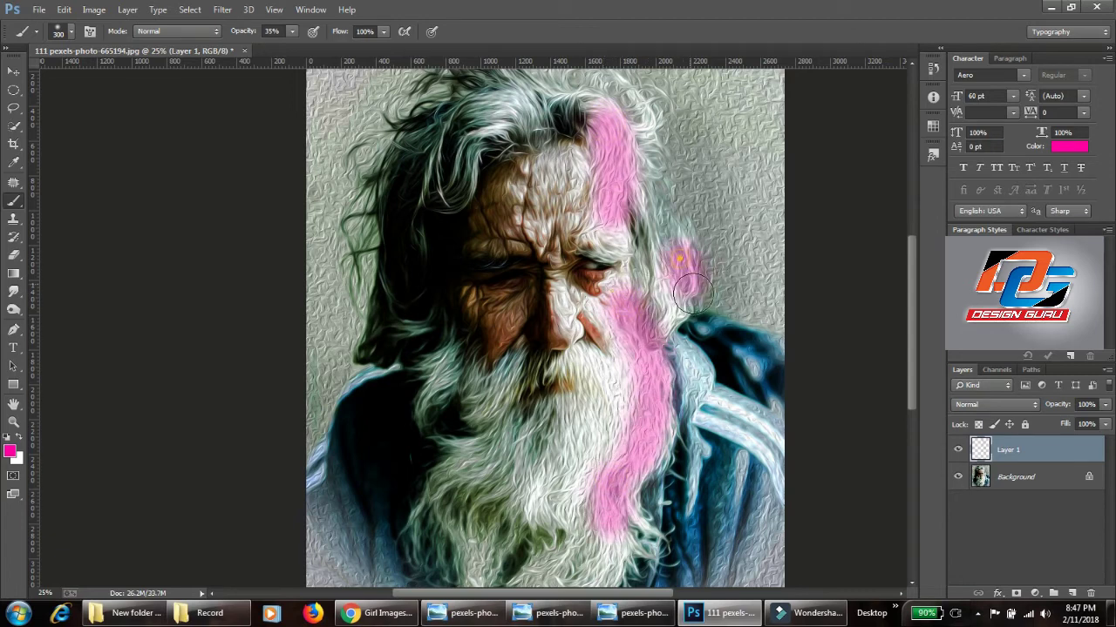
{"action": "left_click_drag", "start_coordinate": [464, 312], "coordinate": [460, 319]}
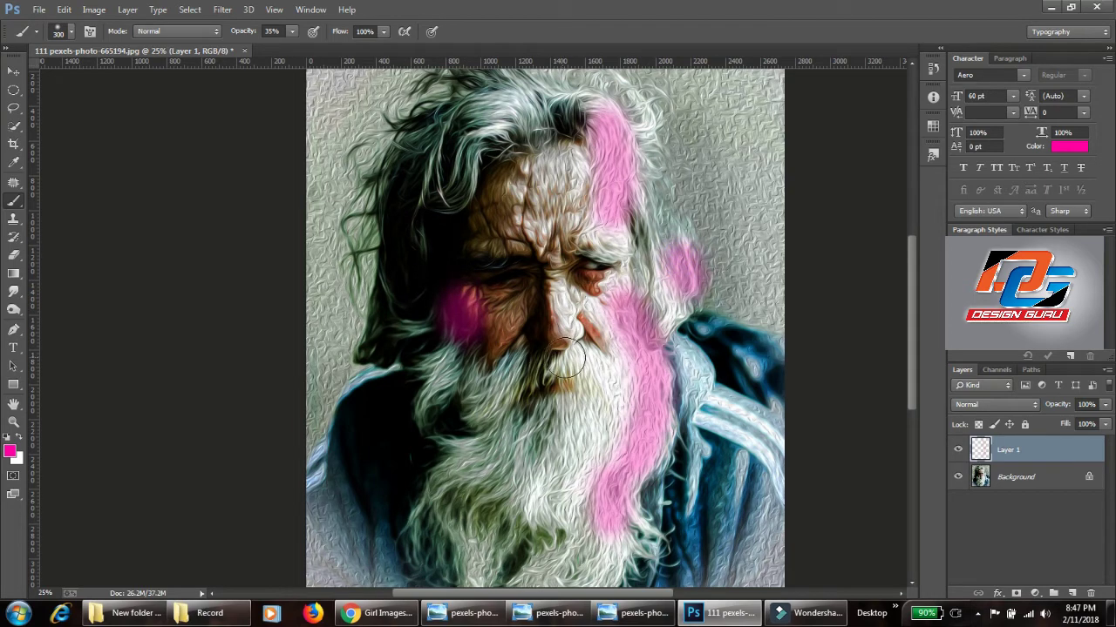
- Redo the cheek dab, paint pink on nose and forehead, then pick blue #0012ff
{"action": "key", "text": "ctrl+z"}
{"action": "key", "text": "ctrl+z"}
{"action": "key", "text": "ctrl+z"}
{"action": "left_click_drag", "start_coordinate": [488, 329], "coordinate": [497, 342]}
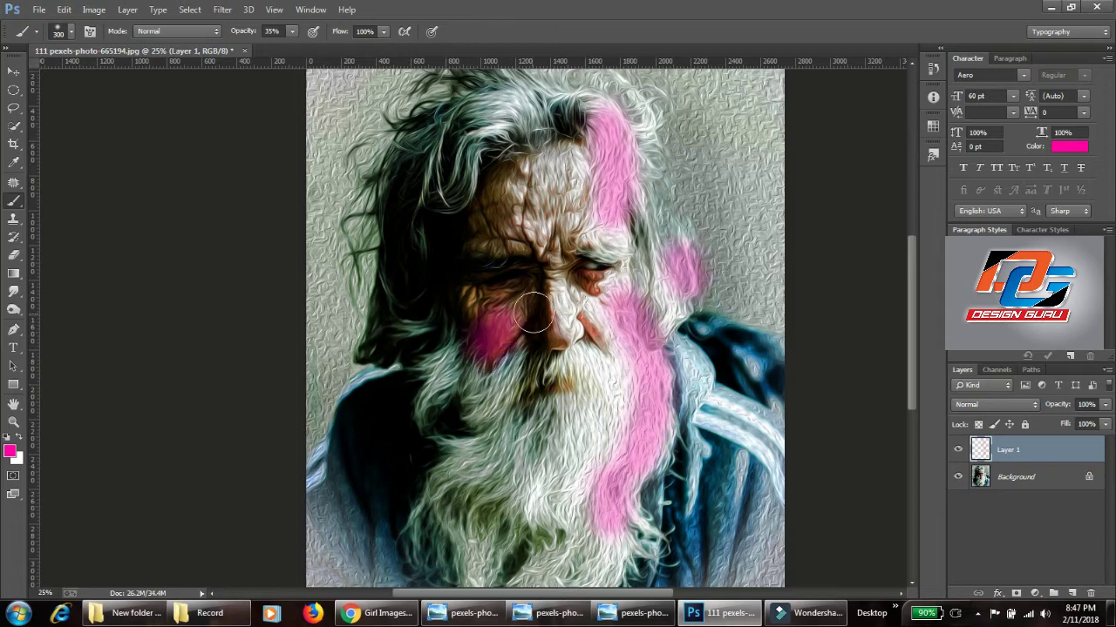
{"action": "left_click_drag", "start_coordinate": [558, 287], "coordinate": [562, 336]}
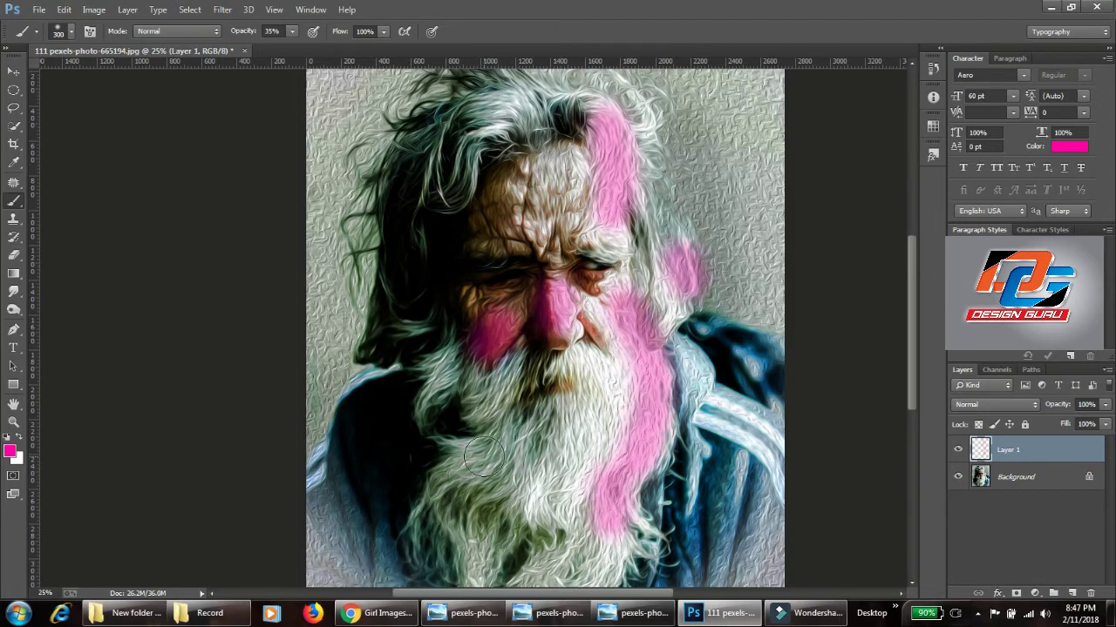
{"action": "left_click_drag", "start_coordinate": [460, 249], "coordinate": [488, 178]}
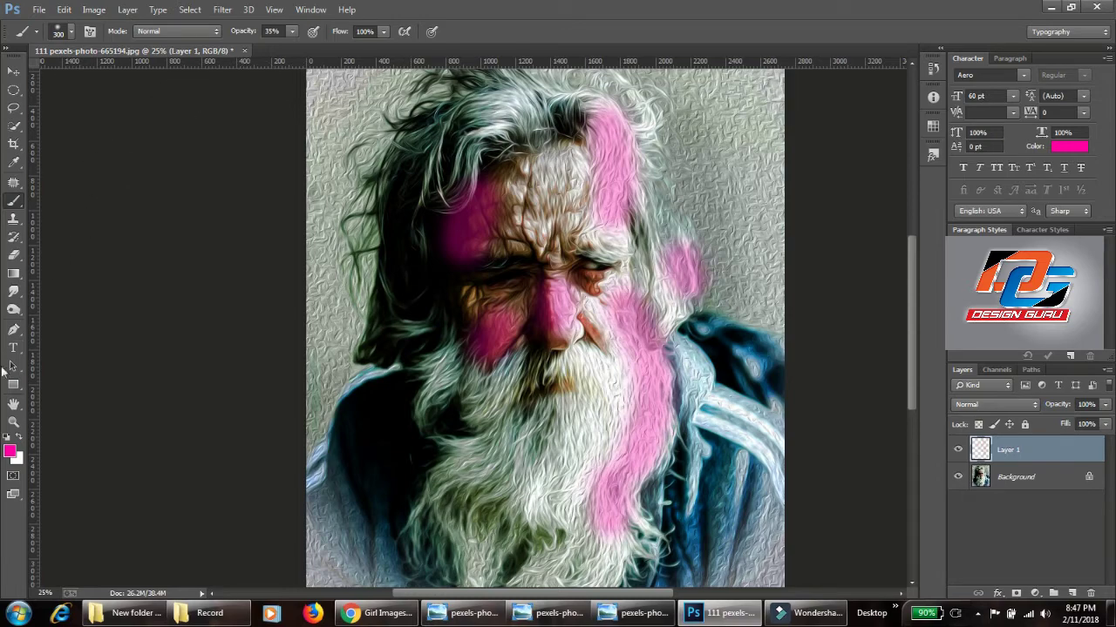
{"action": "left_click", "coordinate": [10, 451]}
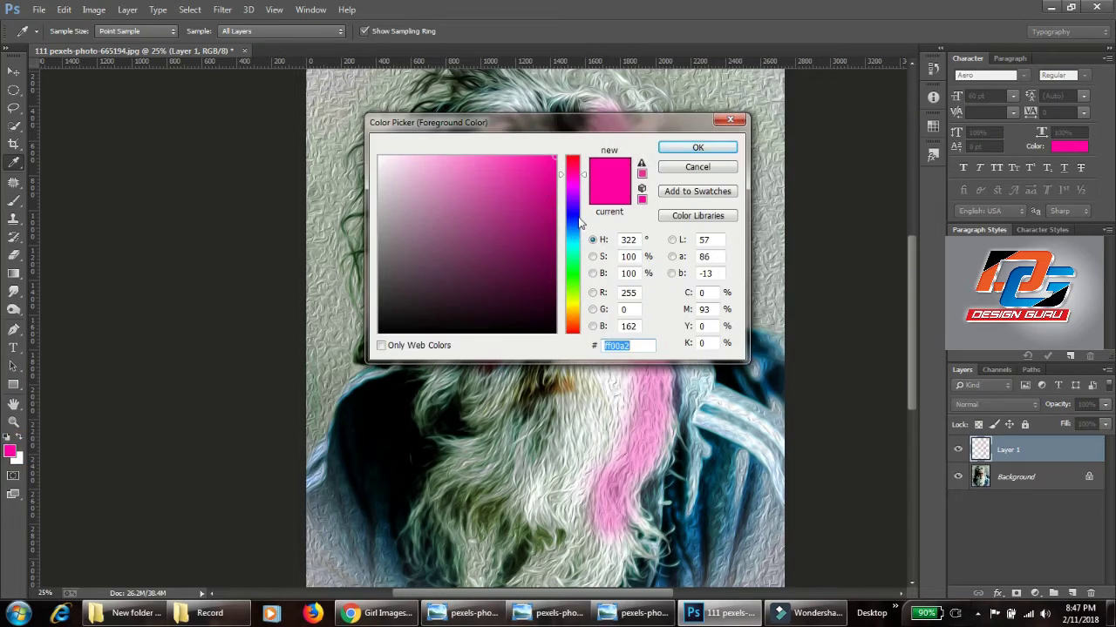
{"action": "left_click", "coordinate": [575, 218]}
- Confirm blue and paint it over the top hair, left cheek and beard
{"action": "left_click", "coordinate": [693, 147]}
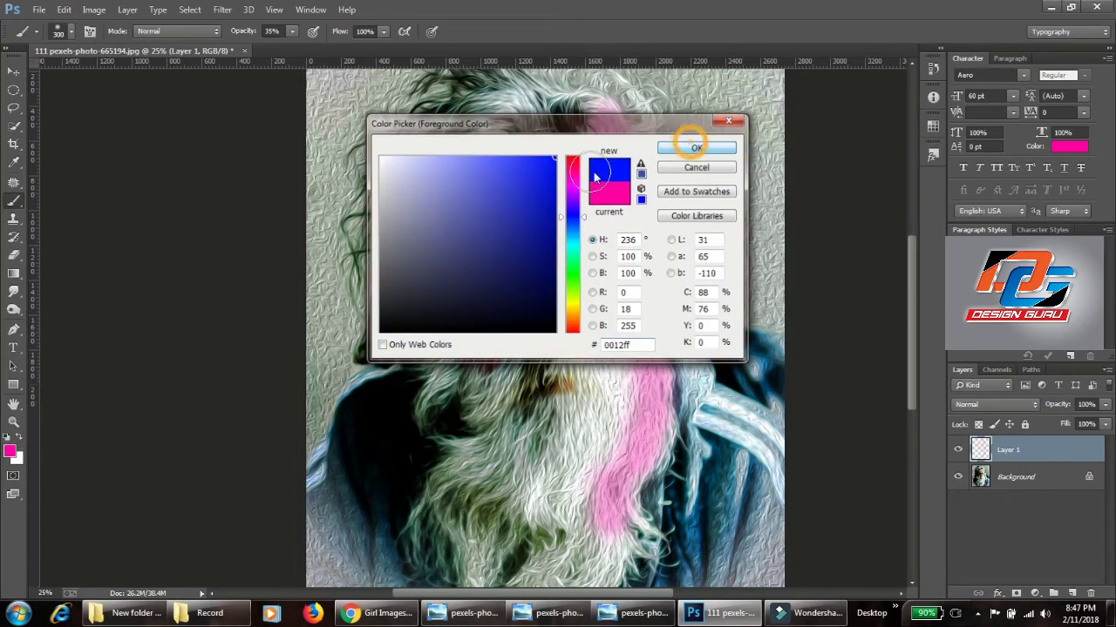
{"action": "left_click_drag", "start_coordinate": [518, 122], "coordinate": [466, 120]}
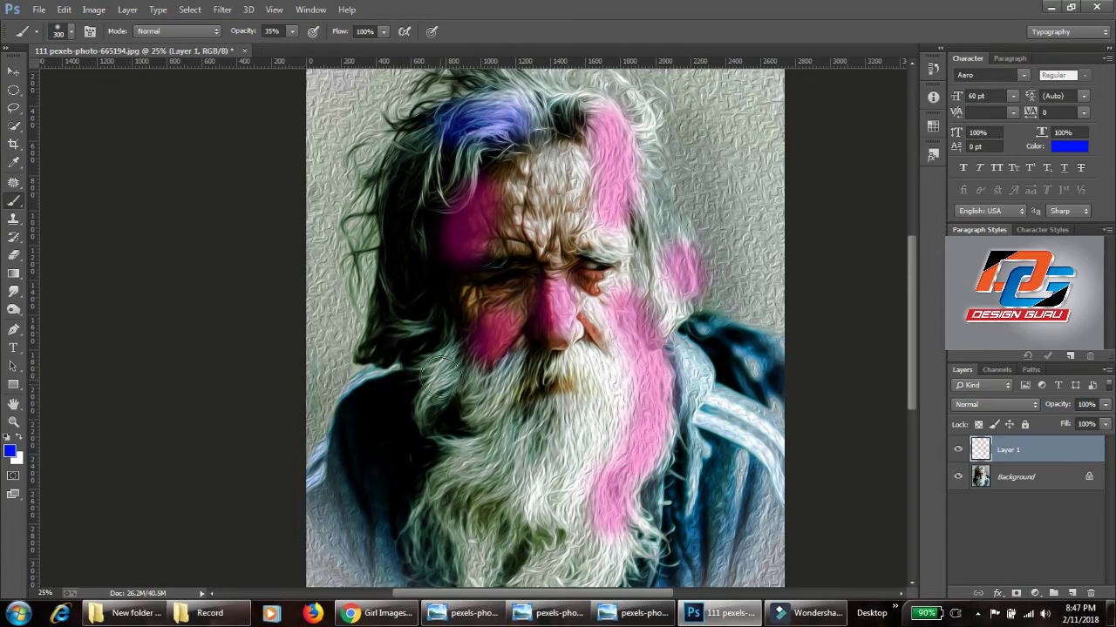
{"action": "left_click_drag", "start_coordinate": [432, 414], "coordinate": [440, 353]}
{"action": "left_click_drag", "start_coordinate": [490, 381], "coordinate": [508, 388]}
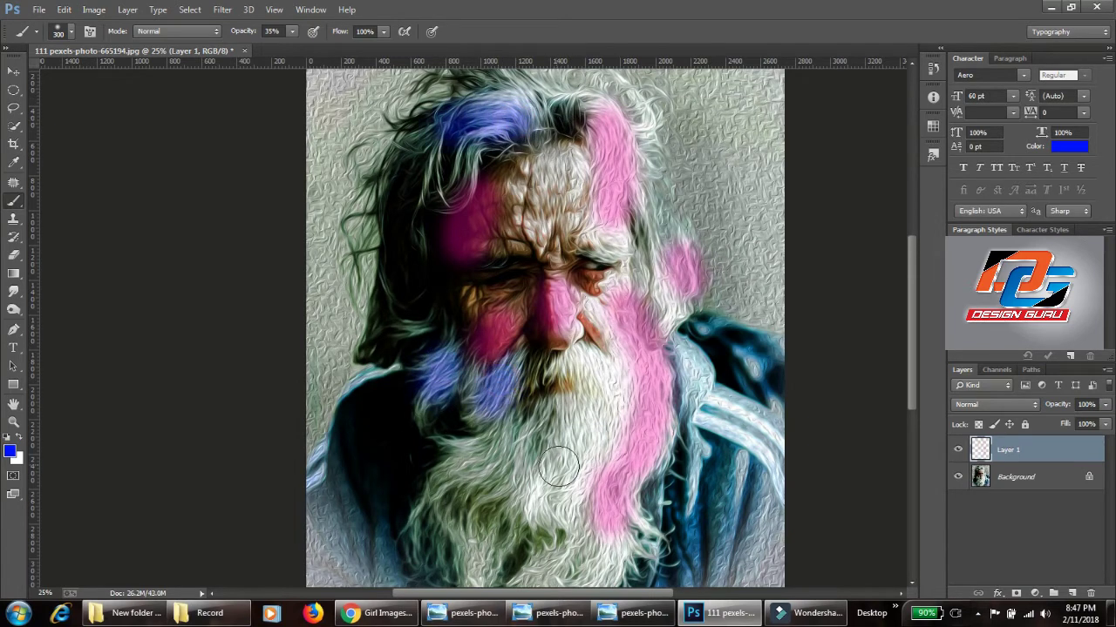
{"action": "left_click_drag", "start_coordinate": [497, 455], "coordinate": [449, 478]}
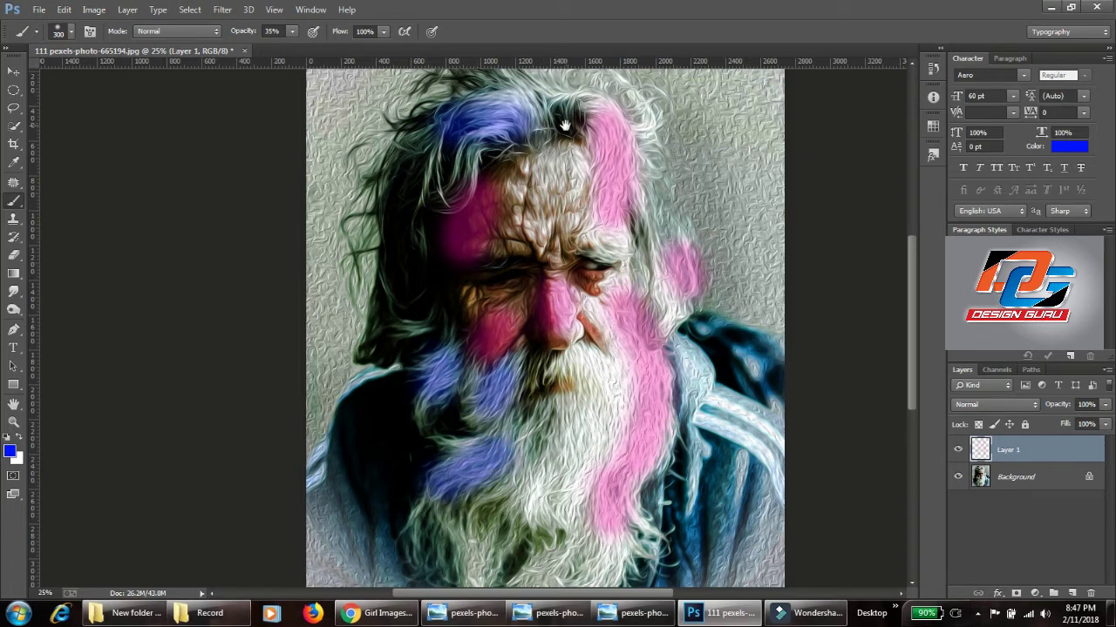
- Paint blue over the top of the head, upper-right hair and bottom of the beard
{"action": "left_click_drag", "start_coordinate": [564, 126], "coordinate": [643, 242]}
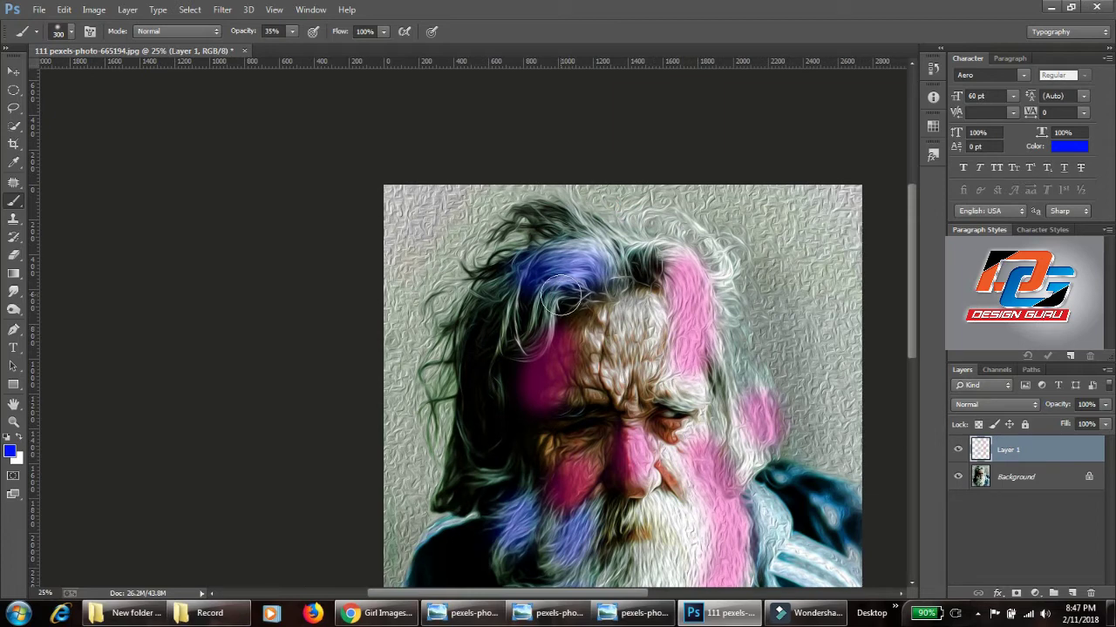
{"action": "left_click_drag", "start_coordinate": [562, 296], "coordinate": [471, 348]}
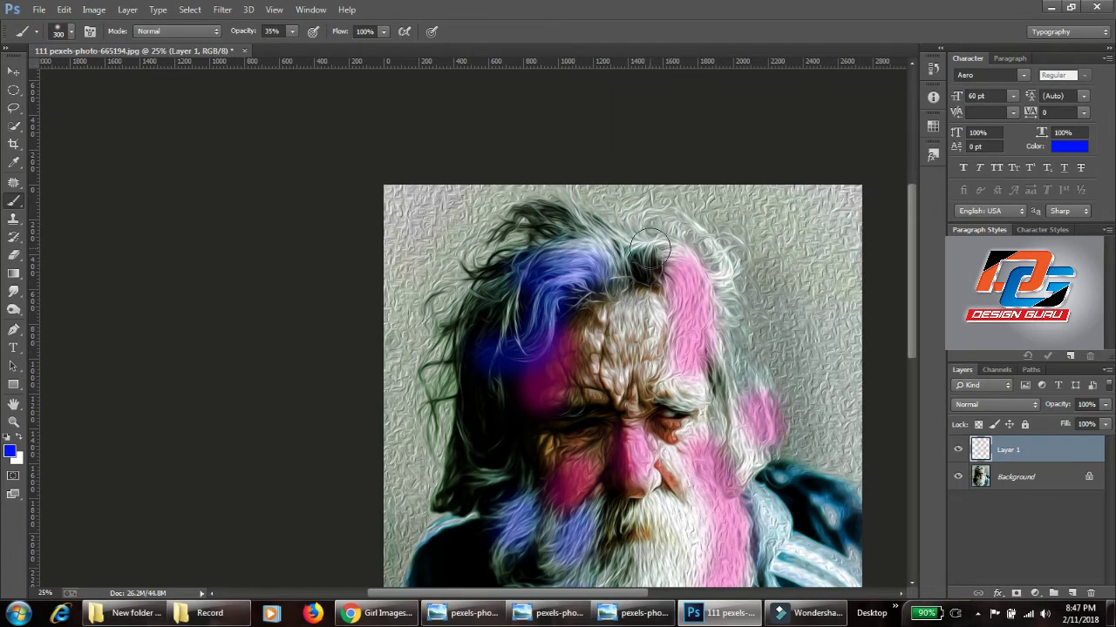
{"action": "key", "text": "ctrl+z"}
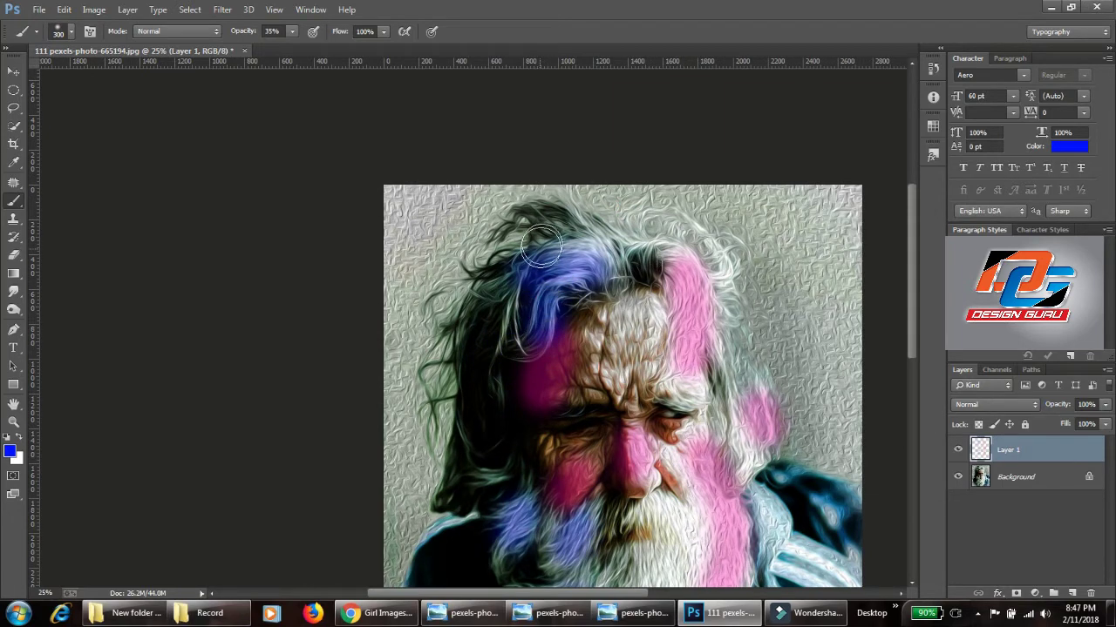
{"action": "left_click_drag", "start_coordinate": [598, 227], "coordinate": [588, 216]}
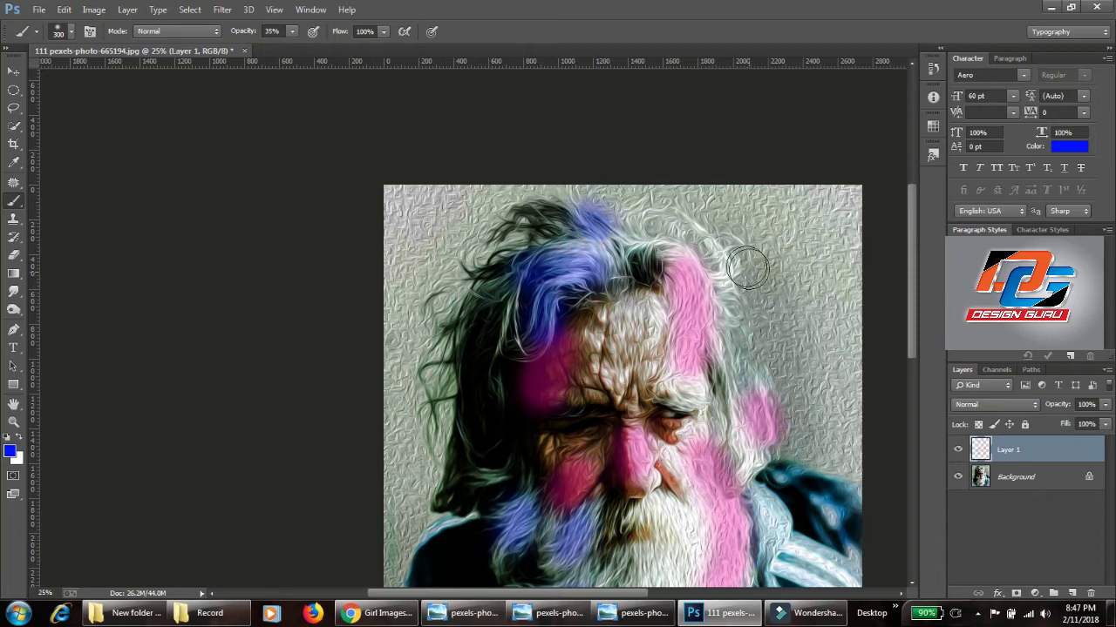
{"action": "left_click_drag", "start_coordinate": [729, 254], "coordinate": [720, 278]}
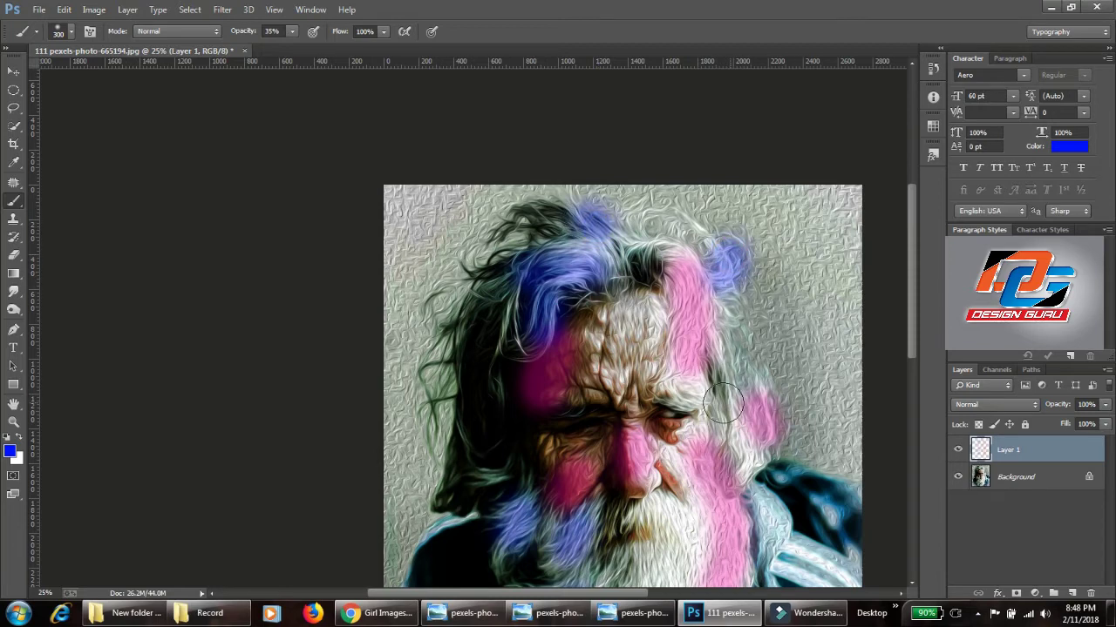
{"action": "left_click_drag", "start_coordinate": [679, 378], "coordinate": [666, 218]}
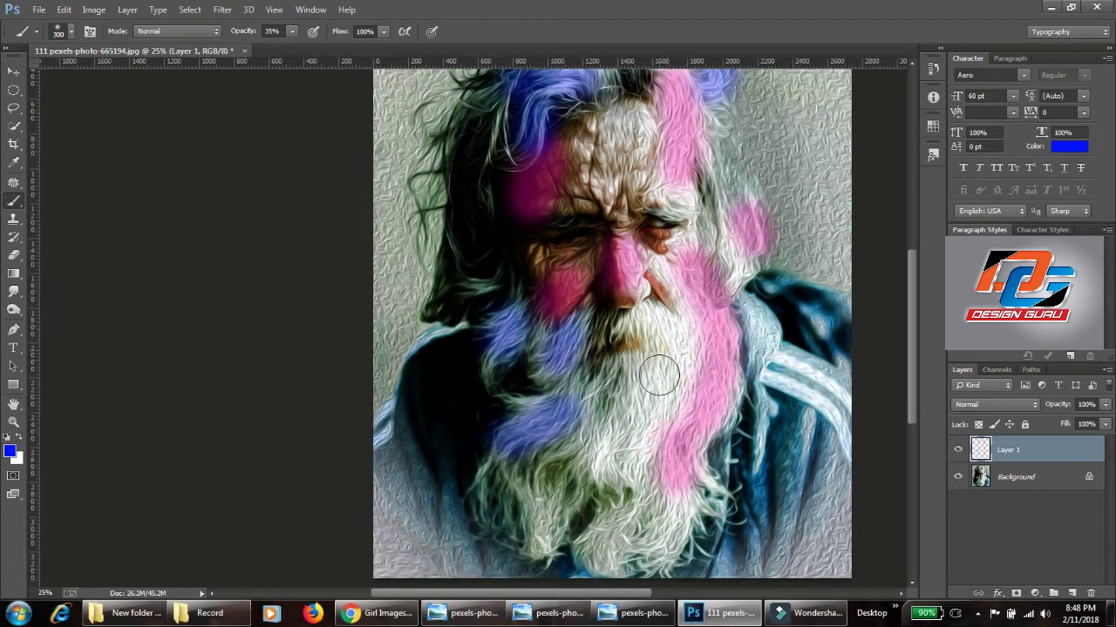
{"action": "left_click_drag", "start_coordinate": [602, 489], "coordinate": [615, 551]}
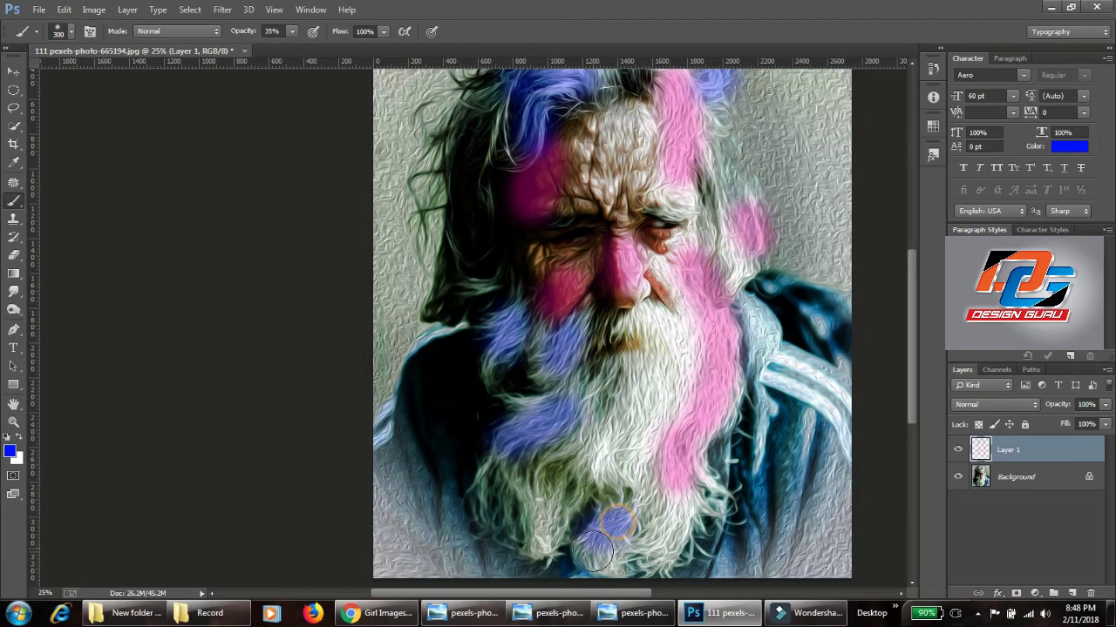
- Change Layer 1's blend mode from Normal to Soft Light
{"action": "left_click", "coordinate": [1004, 404]}
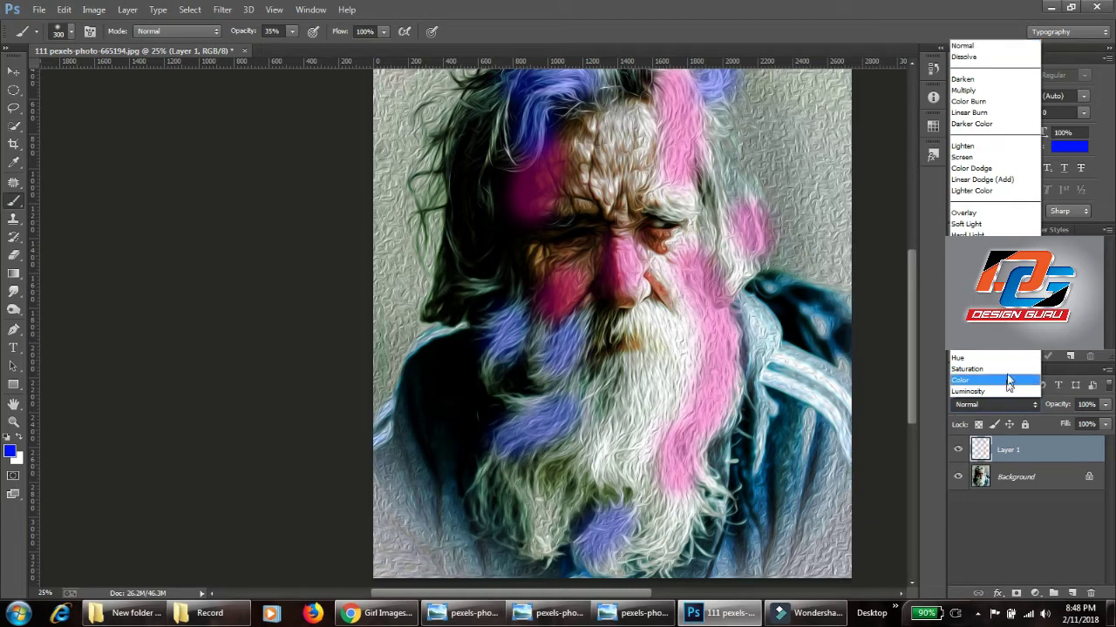
{"action": "left_click", "coordinate": [1002, 225]}
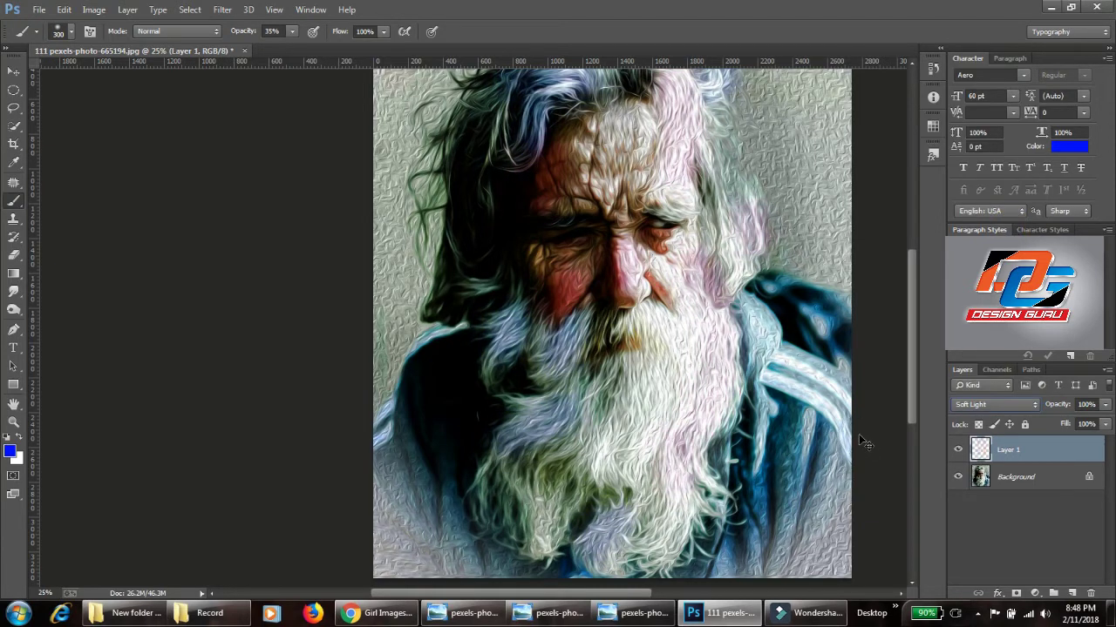
{"action": "scroll", "coordinate": [858, 434], "scroll_direction": "down", "scroll_amount": 1}
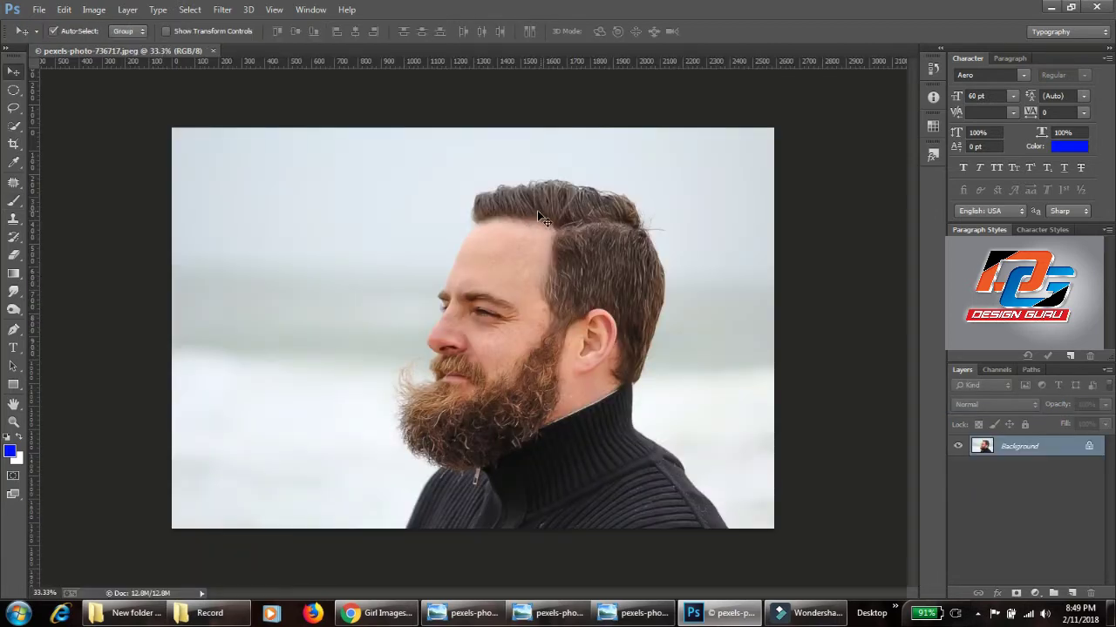
- Zoom in on the profile man's hairline, out to the whole photo, then back in
{"action": "left_click_drag", "start_coordinate": [523, 213], "coordinate": [559, 257]}
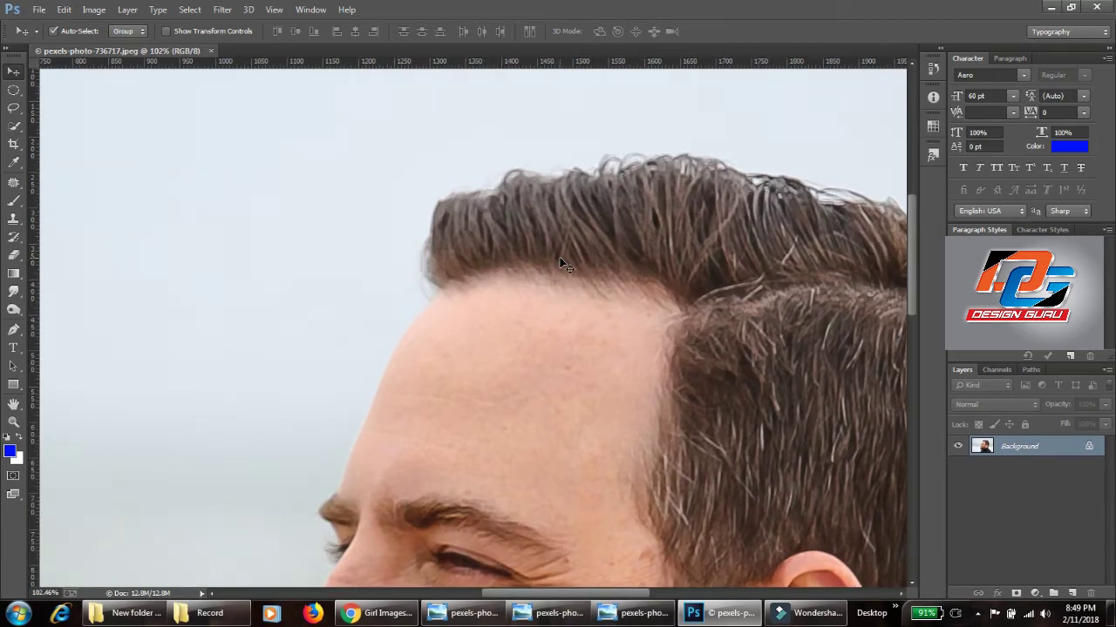
{"action": "key", "text": "ctrl+minus"}
{"action": "key", "text": "ctrl+minus"}
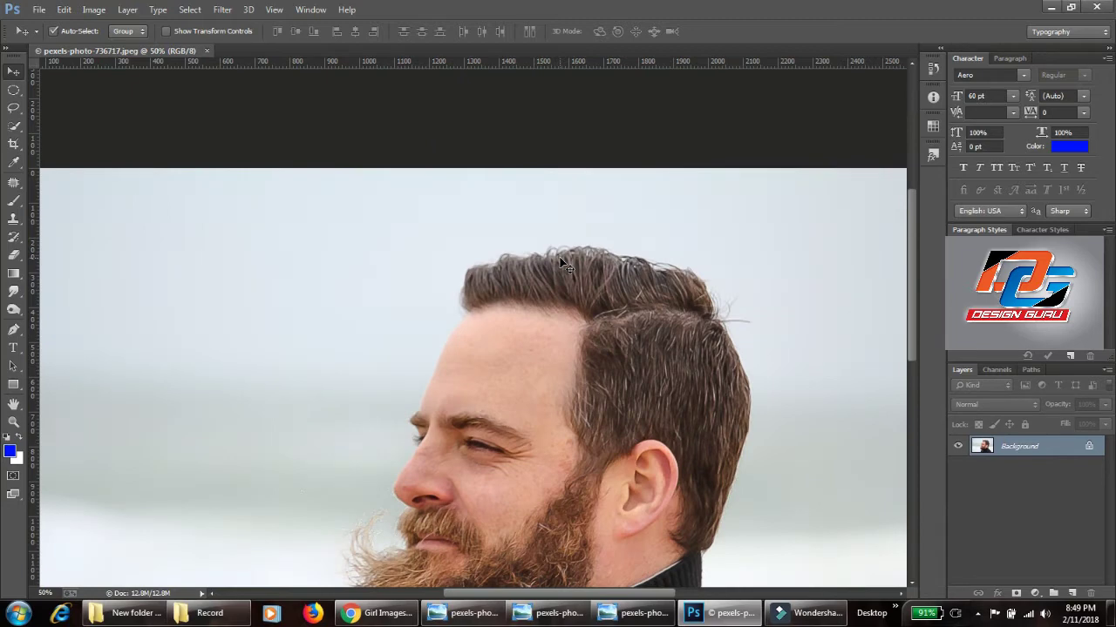
{"action": "key", "text": "ctrl+minus"}
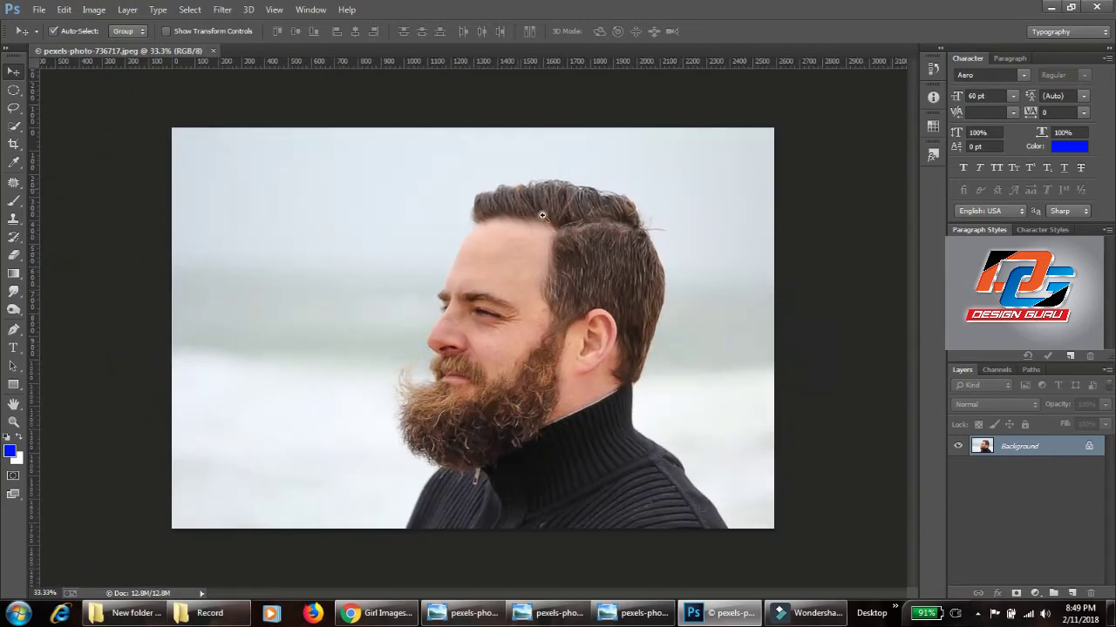
{"action": "left_click_drag", "start_coordinate": [541, 215], "coordinate": [520, 231]}
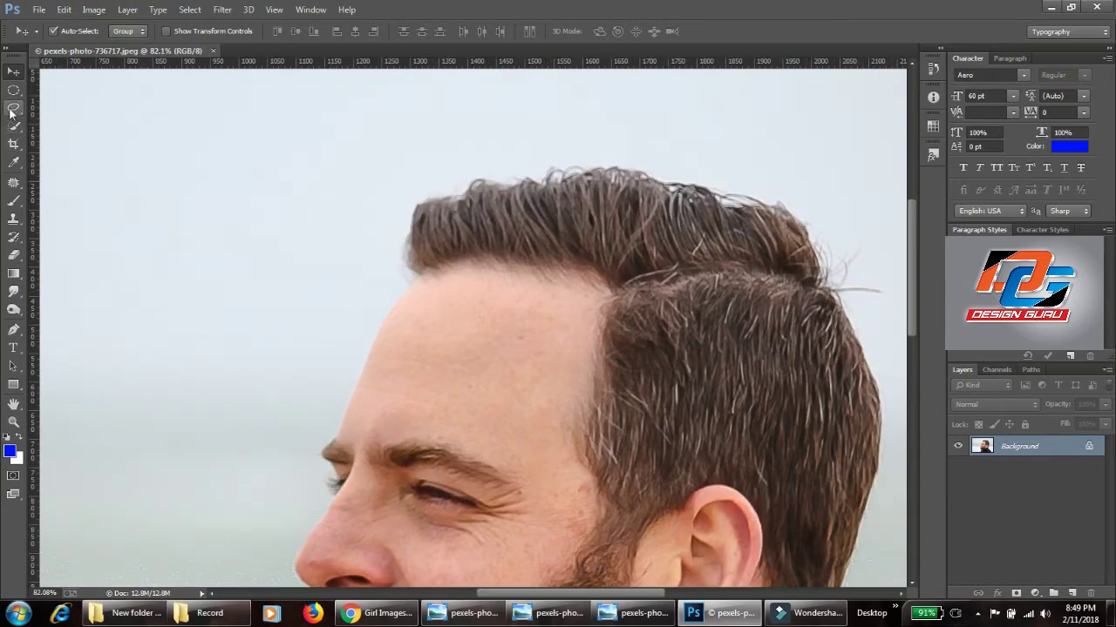
- Quick-select the profile man's hair and beard, undoing the stroke that caught the nose
{"action": "left_click", "coordinate": [14, 127]}
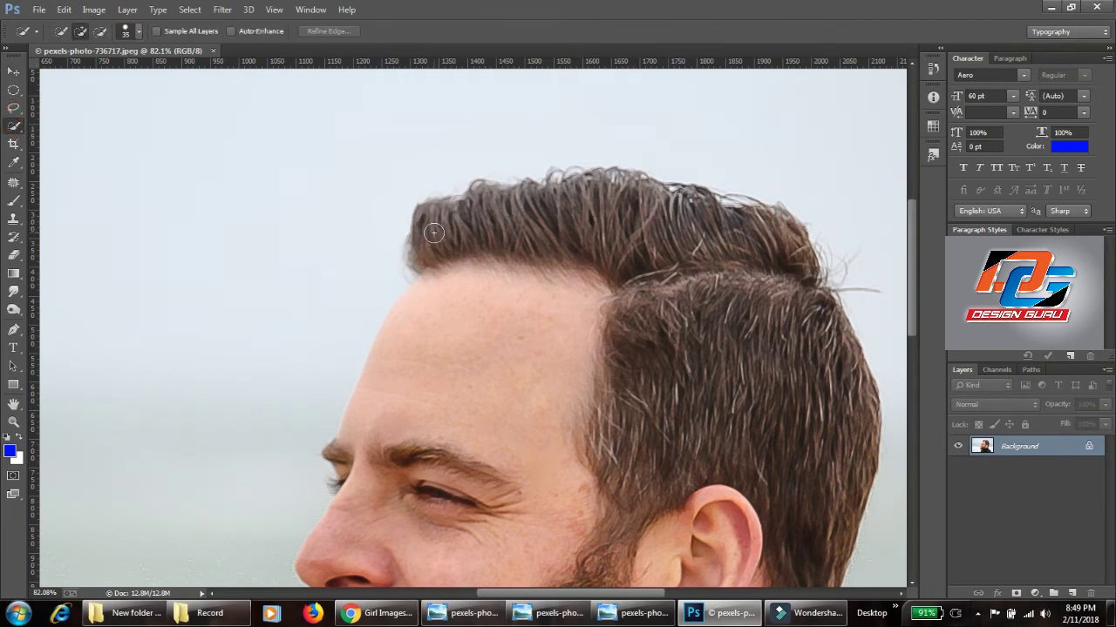
{"action": "mouse_move", "coordinate": [434, 232]}
{"action": "left_mouse_down"}
{"action": "mouse_move", "coordinate": [758, 245]}
{"action": "mouse_move", "coordinate": [804, 461]}
{"action": "left_mouse_up"}
{"action": "mouse_move", "coordinate": [647, 311]}
{"action": "left_mouse_down"}
{"action": "mouse_move", "coordinate": [626, 465]}
{"action": "mouse_move", "coordinate": [689, 80]}
{"action": "mouse_move", "coordinate": [502, 389]}
{"action": "mouse_move", "coordinate": [398, 399]}
{"action": "left_mouse_up"}
{"action": "mouse_move", "coordinate": [323, 339]}
{"action": "left_mouse_down"}
{"action": "mouse_move", "coordinate": [327, 305]}
{"action": "mouse_move", "coordinate": [299, 224]}
{"action": "mouse_move", "coordinate": [374, 248]}
{"action": "mouse_move", "coordinate": [379, 202]}
{"action": "left_mouse_up"}
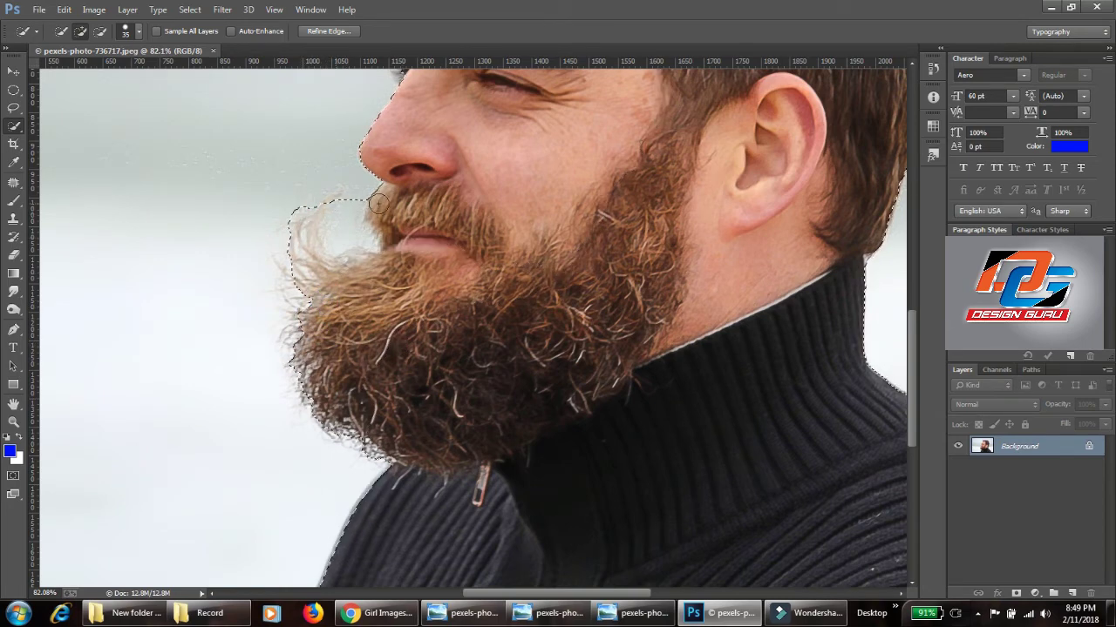
{"action": "key", "text": "ctrl+z"}
{"action": "left_click", "coordinate": [445, 214]}
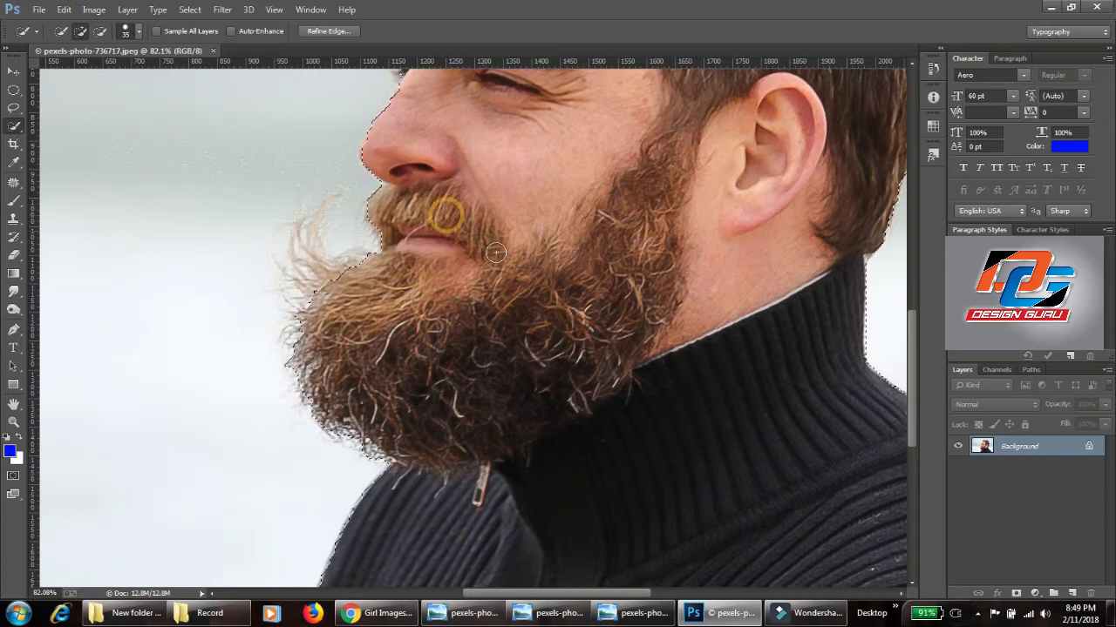
- Add the moustache and wispy beard hairs, and subtract the nostril area
{"action": "left_click", "coordinate": [373, 157], "text": "alt"}
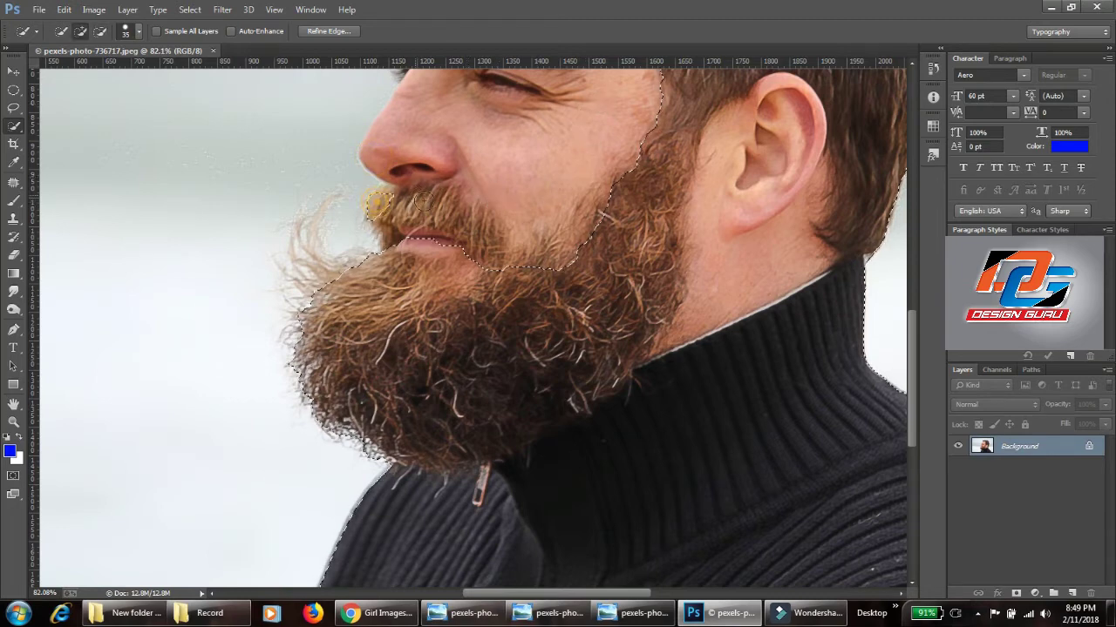
{"action": "left_click_drag", "start_coordinate": [422, 202], "coordinate": [475, 235]}
{"action": "left_click", "coordinate": [476, 221]}
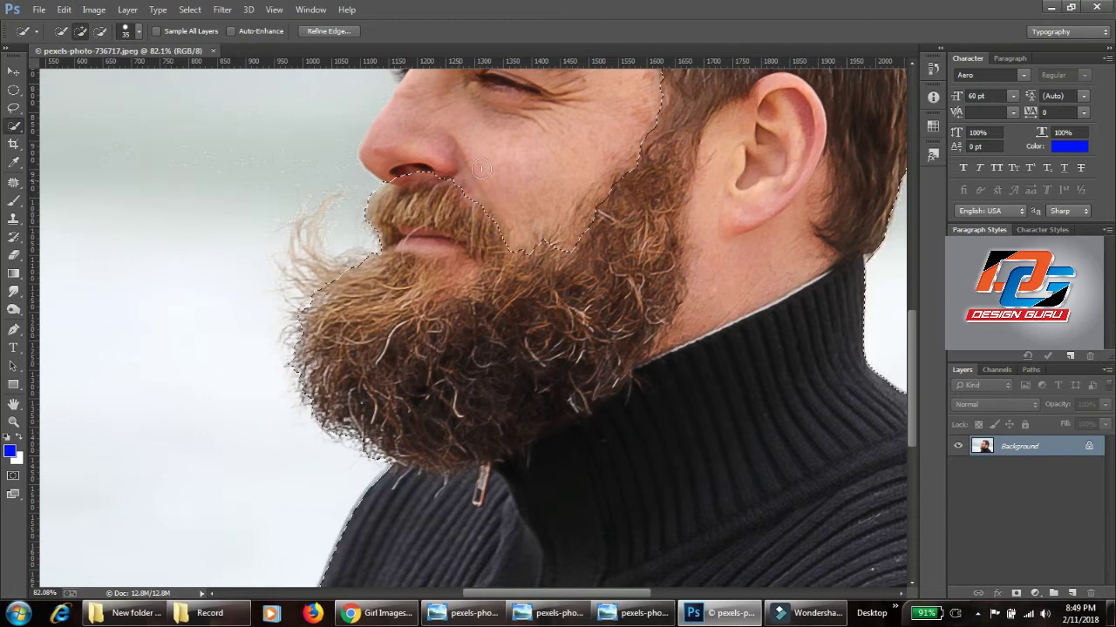
{"action": "left_click_drag", "start_coordinate": [349, 261], "coordinate": [312, 241]}
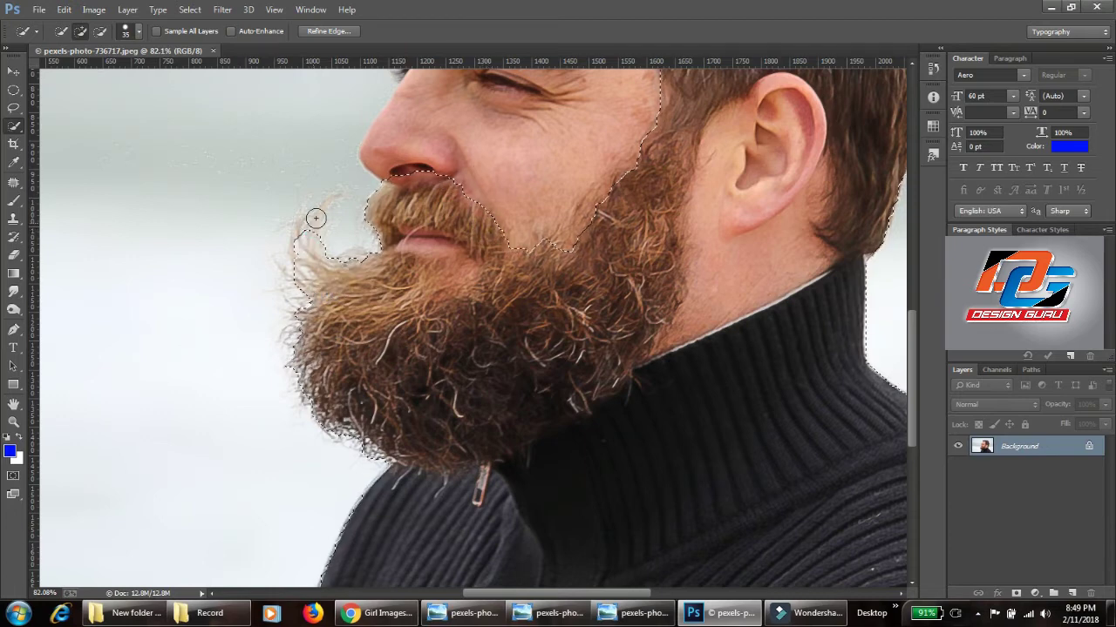
{"action": "left_click", "coordinate": [316, 218]}
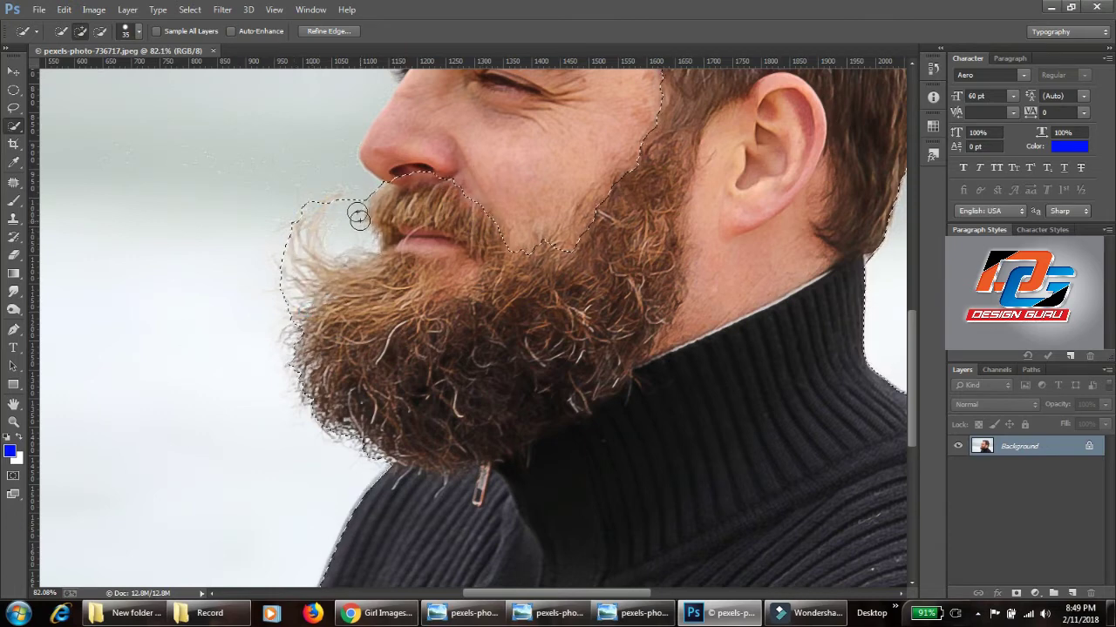
{"action": "left_click_drag", "start_coordinate": [349, 193], "coordinate": [345, 236], "text": "alt"}
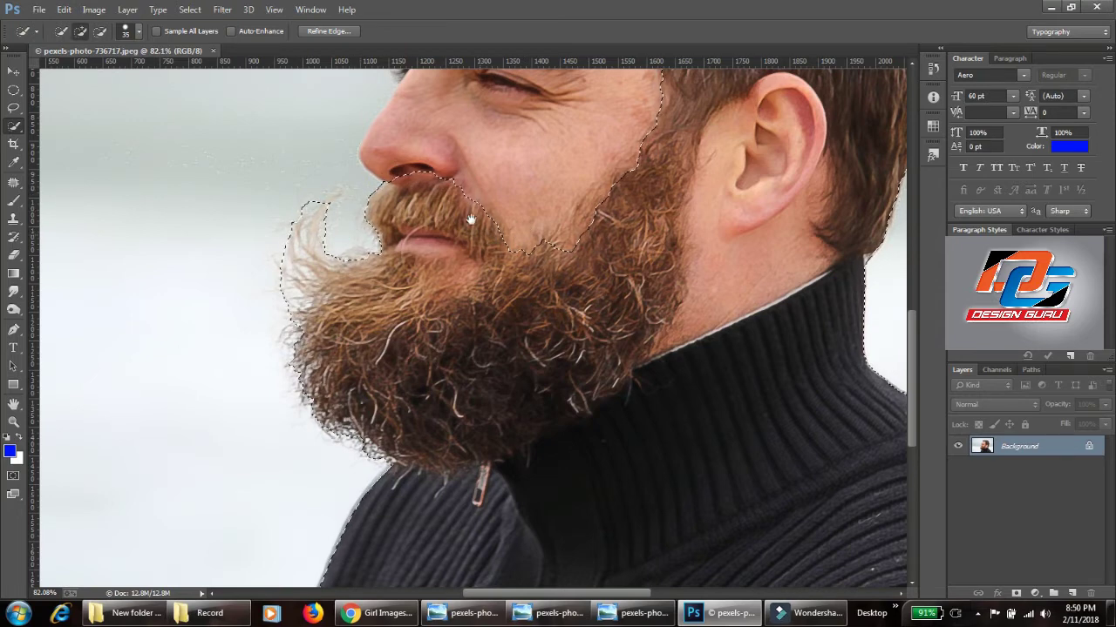
{"action": "left_click_drag", "start_coordinate": [406, 173], "coordinate": [393, 169], "text": "alt"}
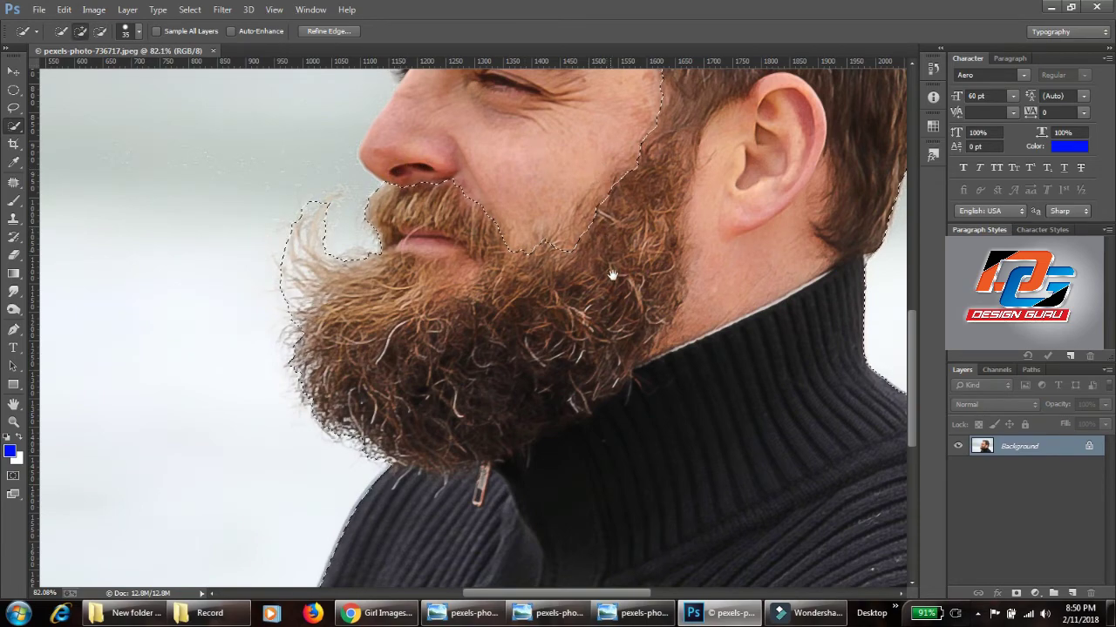
- Subtract the sweater, neck and ear from the Quick Selection, leaving only hair and beard
{"action": "scroll", "coordinate": [613, 287], "scroll_direction": "up", "scroll_amount": 5}
{"action": "scroll", "coordinate": [576, 274], "scroll_direction": "up", "scroll_amount": 2}
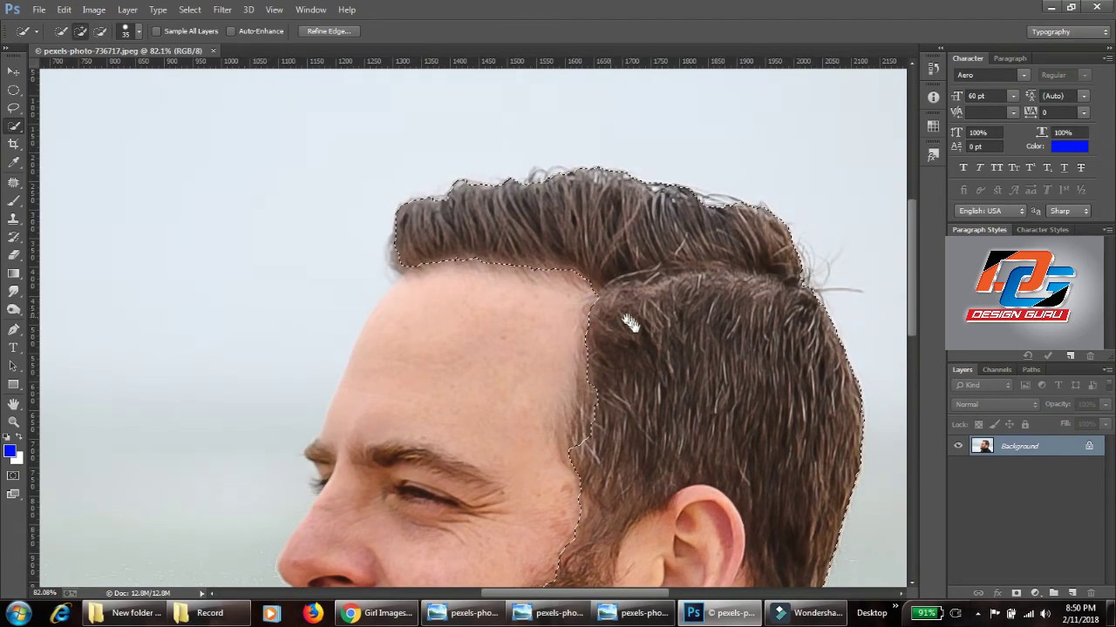
{"action": "mouse_move", "coordinate": [638, 398]}
{"action": "left_mouse_down"}
{"action": "mouse_move", "coordinate": [610, 294]}
{"action": "mouse_move", "coordinate": [549, 327]}
{"action": "left_mouse_up"}
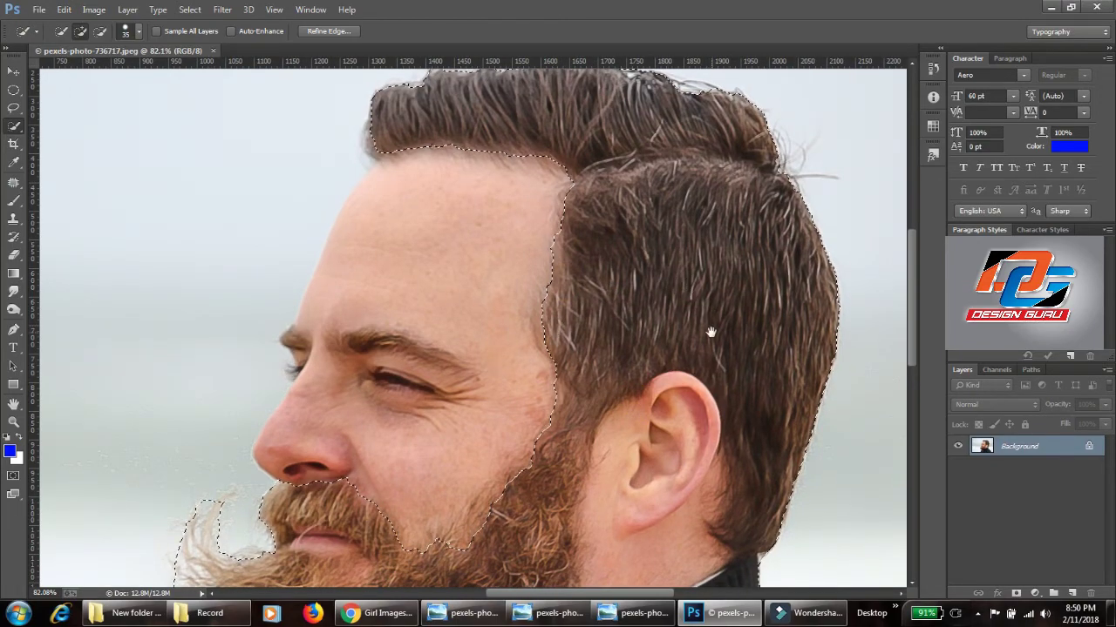
{"action": "scroll", "coordinate": [710, 332], "scroll_direction": "down", "scroll_amount": 5}
{"action": "left_click_drag", "start_coordinate": [610, 448], "coordinate": [598, 109]}
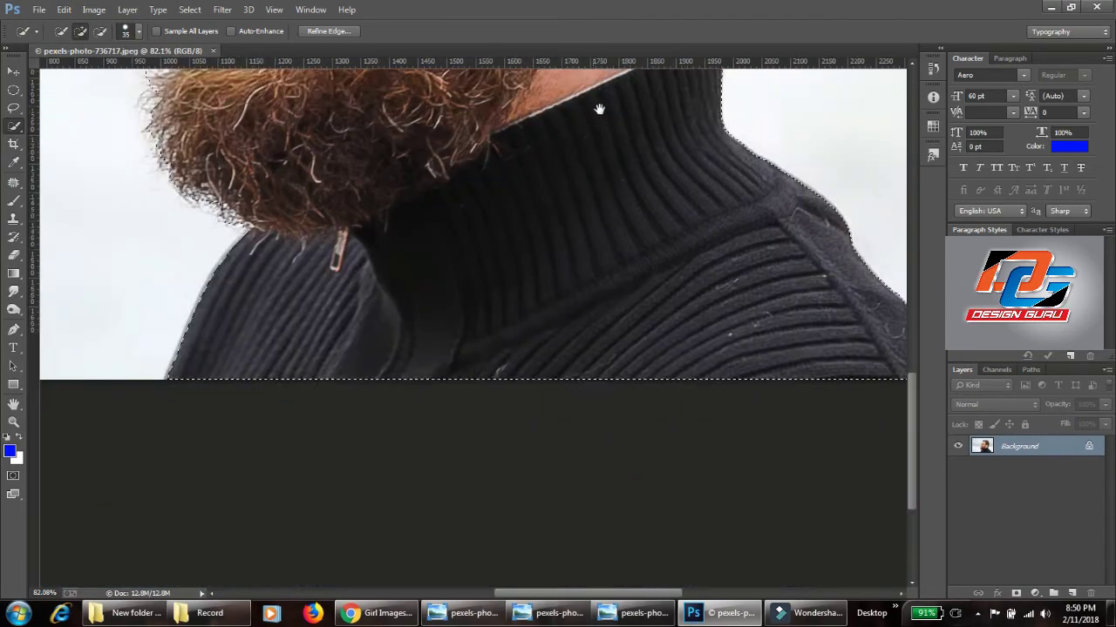
{"action": "left_click", "coordinate": [159, 278], "text": "alt"}
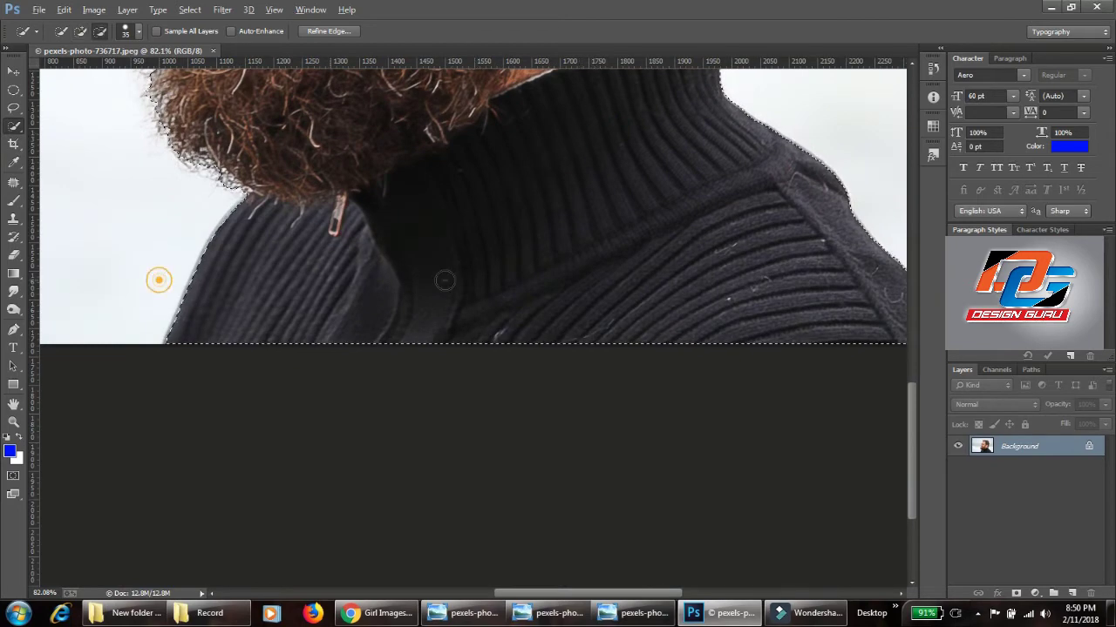
{"action": "left_click_drag", "start_coordinate": [443, 271], "coordinate": [378, 242]}
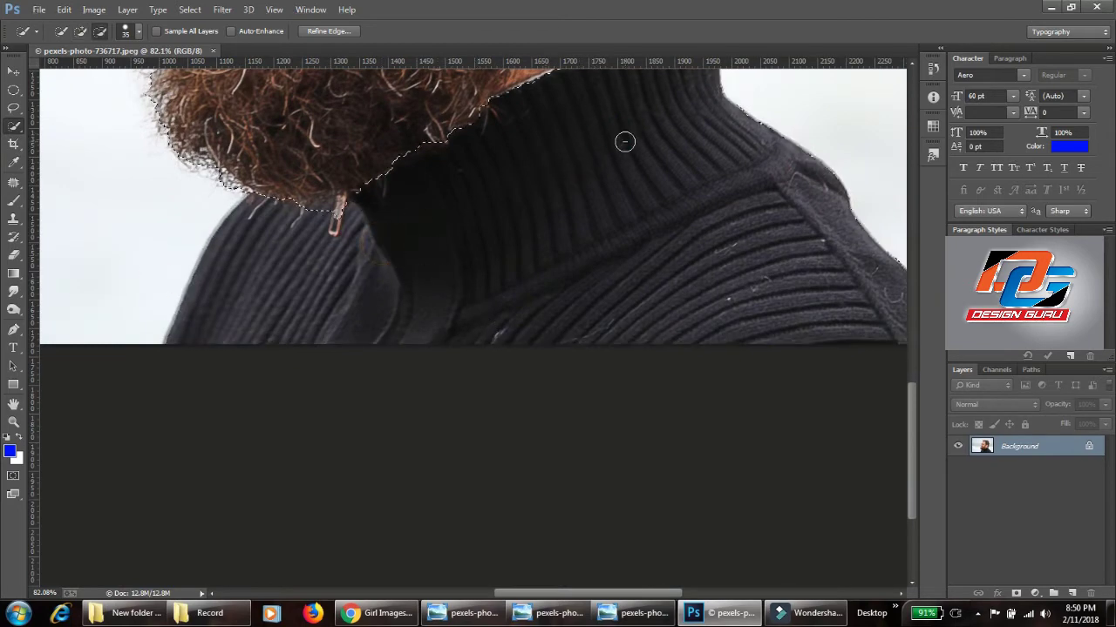
{"action": "left_click_drag", "start_coordinate": [651, 212], "coordinate": [672, 462]}
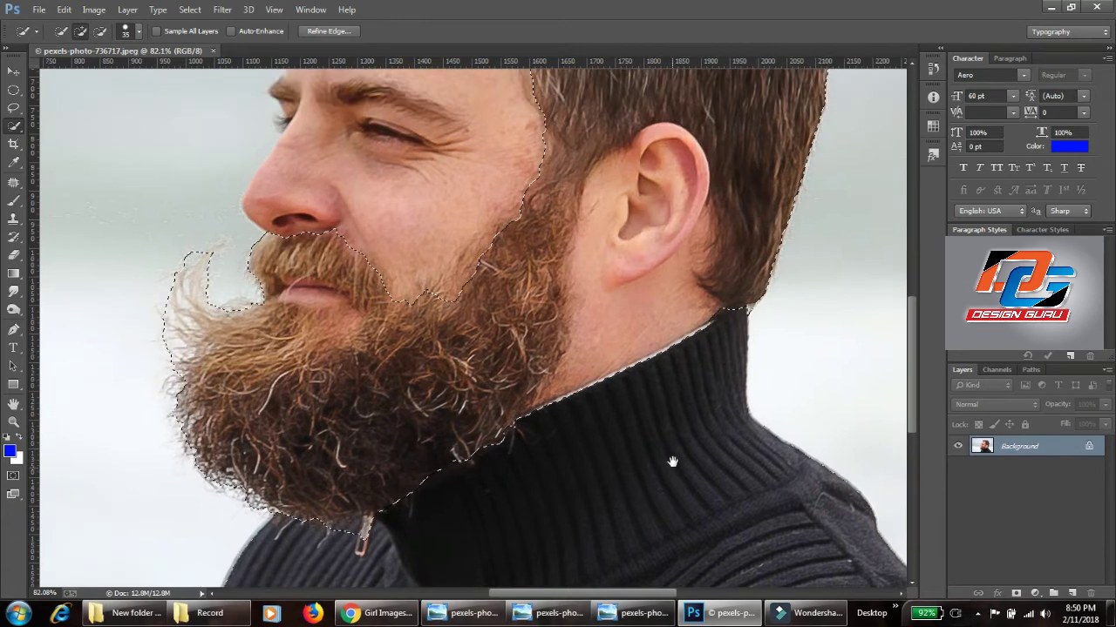
{"action": "left_click", "coordinate": [615, 401]}
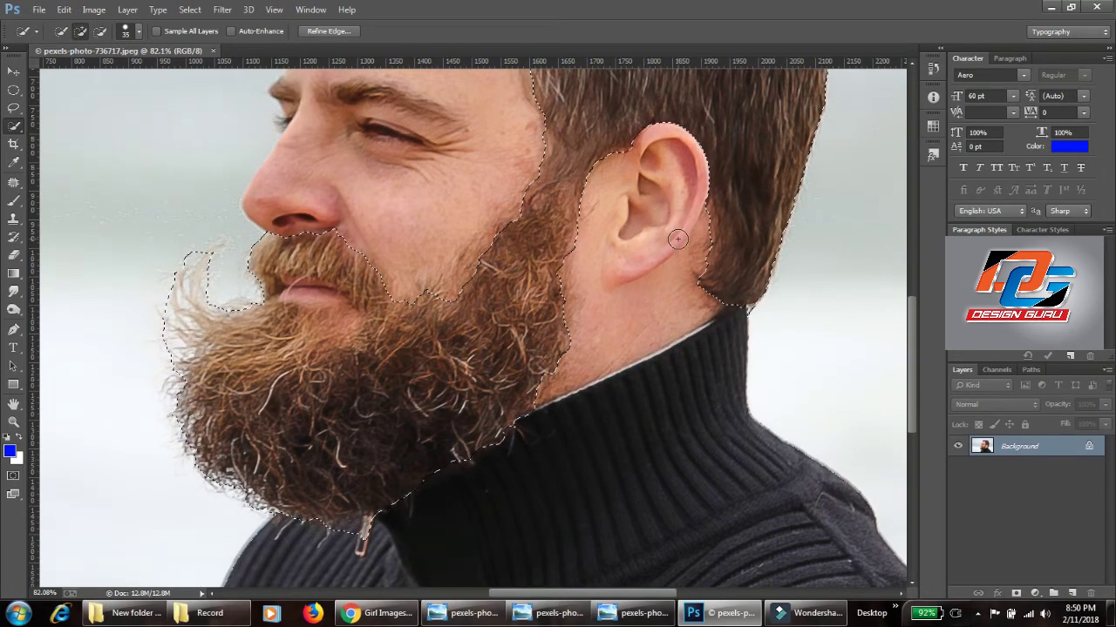
{"action": "key", "text": "ctrl+minus"}
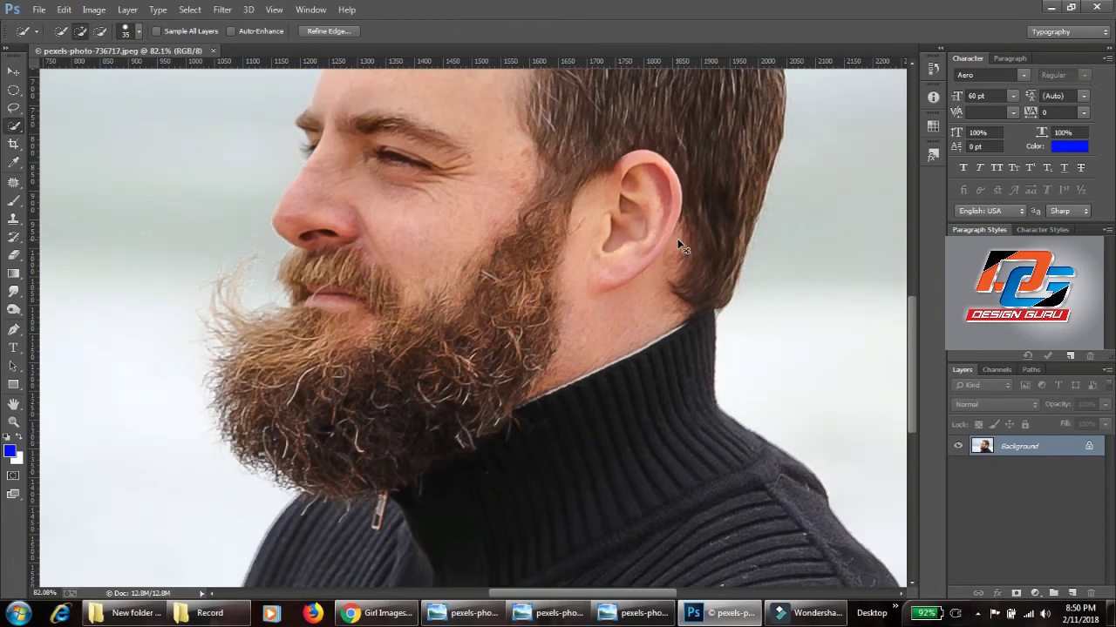
{"action": "key", "text": "ctrl+minus"}
{"action": "key", "text": "ctrl+minus"}
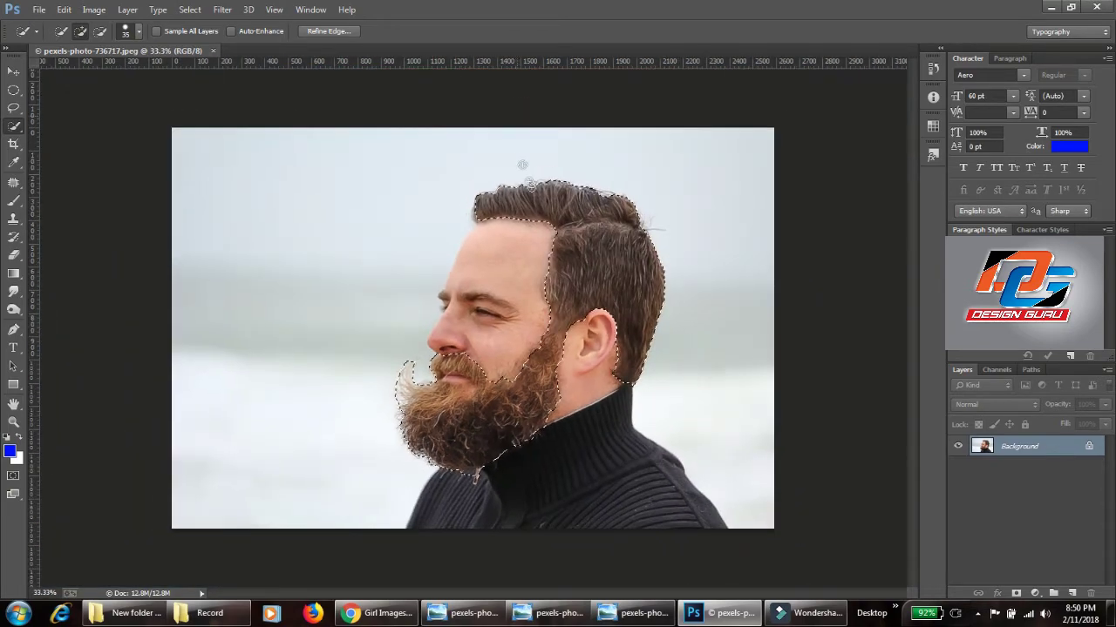
- Feather the hair-and-beard selection with a 10-pixel radius
{"action": "right_click", "coordinate": [573, 243]}
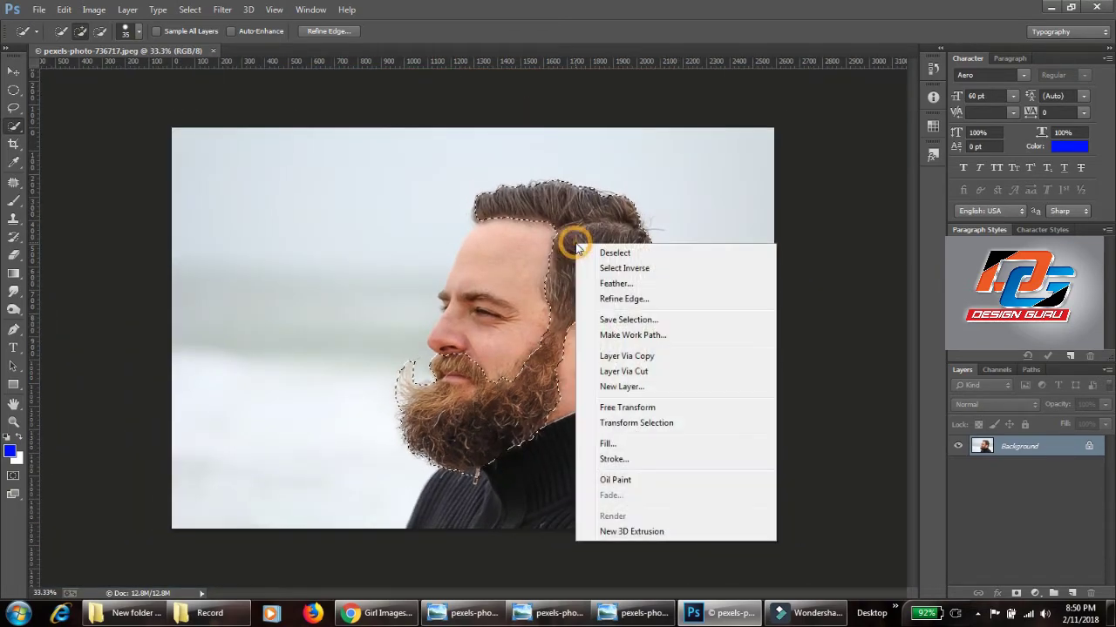
{"action": "left_click", "coordinate": [620, 269]}
{"action": "right_click", "coordinate": [617, 265]}
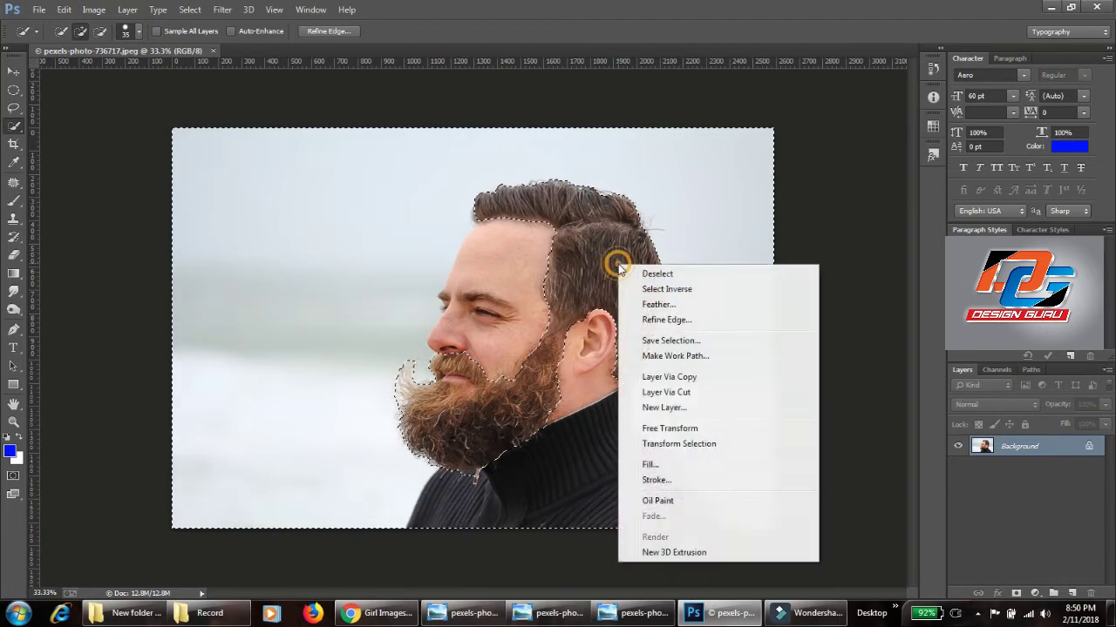
{"action": "left_click", "coordinate": [653, 290]}
{"action": "right_click", "coordinate": [608, 231]}
{"action": "left_click", "coordinate": [637, 274]}
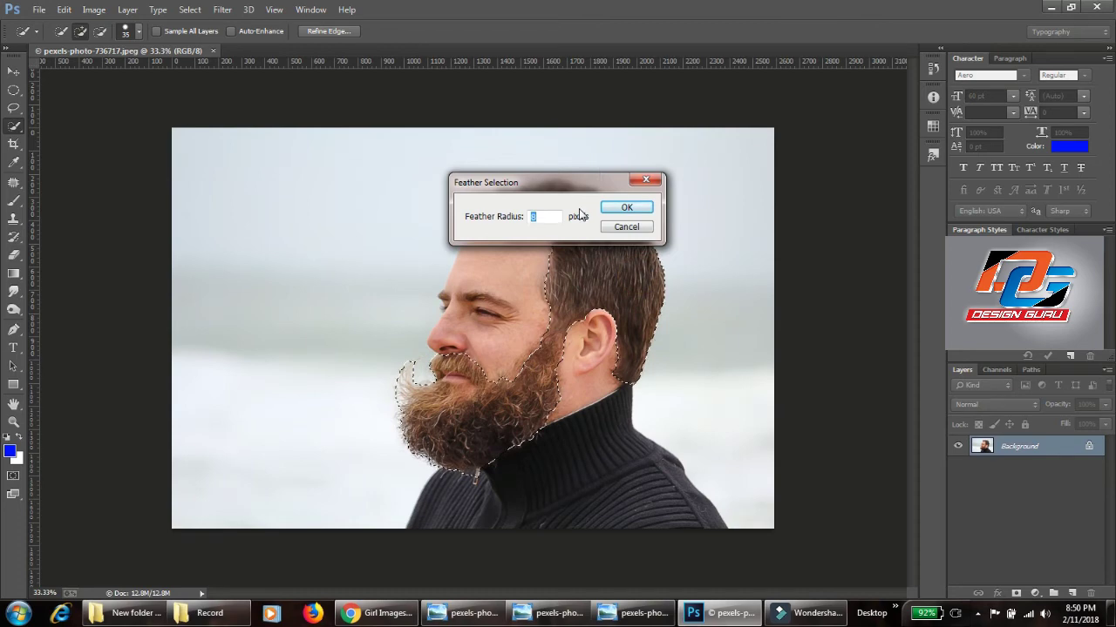
{"action": "type", "text": "0"}
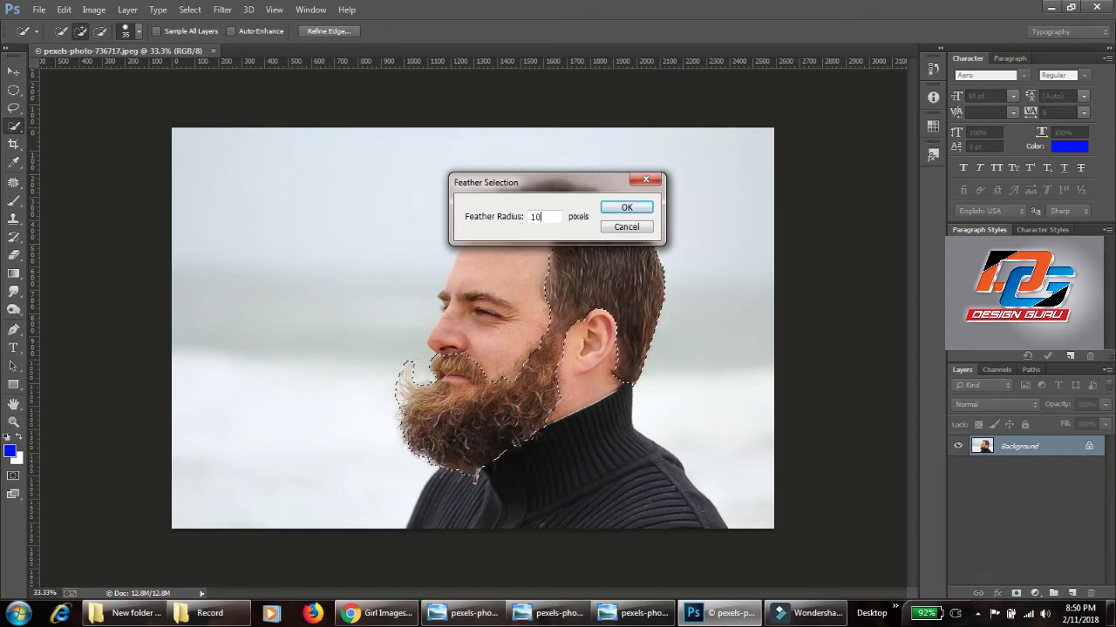
{"action": "key", "text": "Return"}
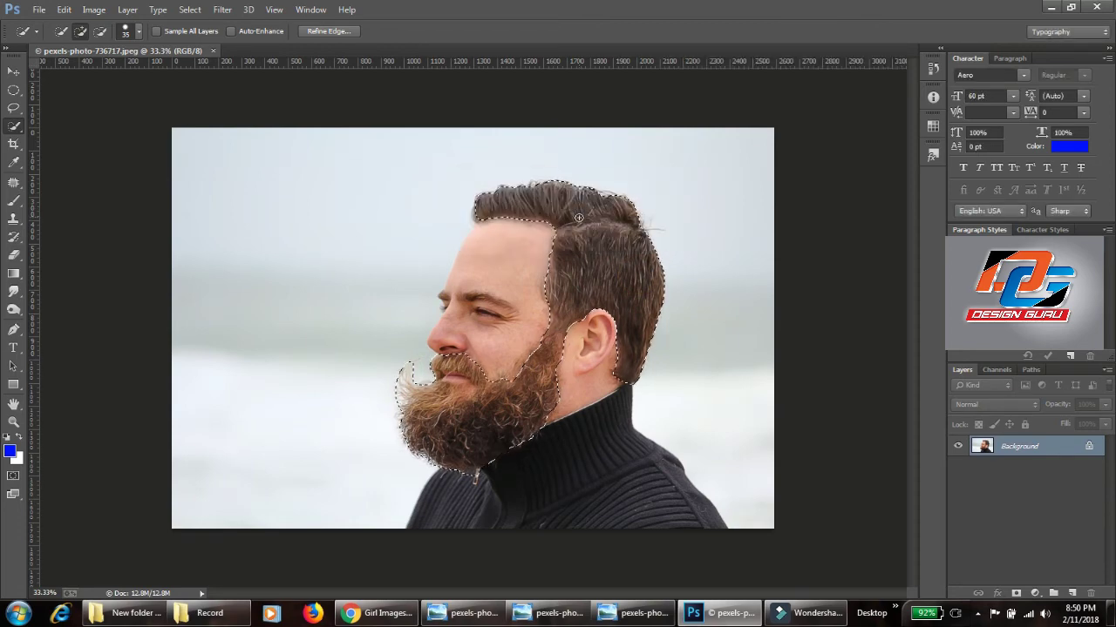
- Apply Levels with input values 26, 1.00 and 252 to the selected hair and beard
{"action": "scroll", "coordinate": [572, 327], "scroll_direction": "up", "scroll_amount": 3}
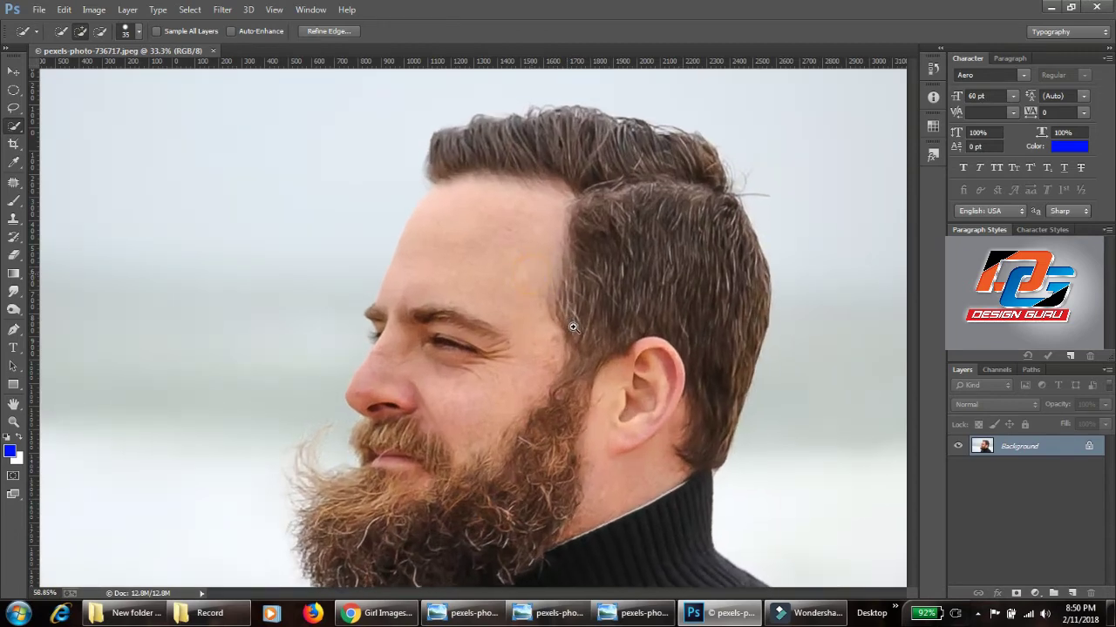
{"action": "scroll", "coordinate": [572, 327], "scroll_direction": "up", "scroll_amount": 1}
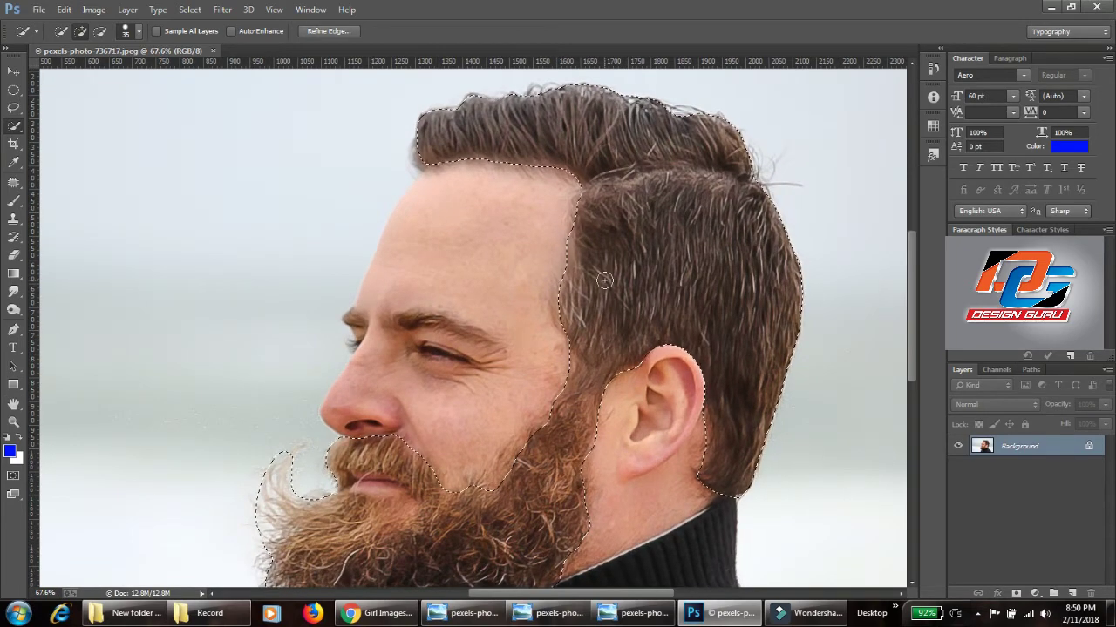
{"action": "key", "text": "ctrl+l"}
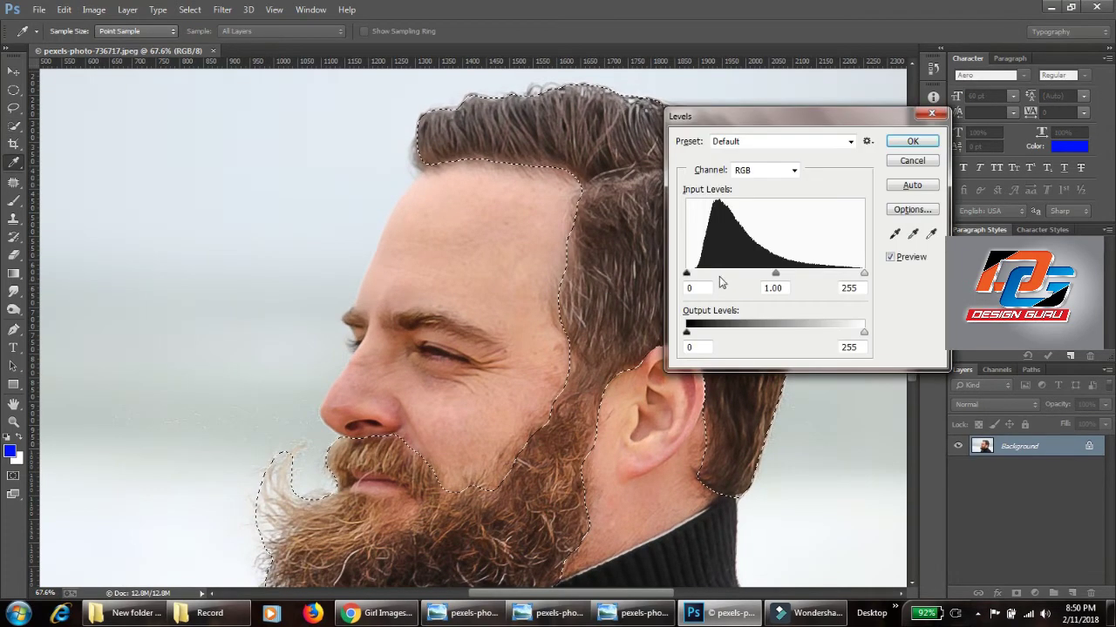
{"action": "mouse_move", "coordinate": [775, 277]}
{"action": "left_mouse_down"}
{"action": "mouse_move", "coordinate": [748, 282]}
{"action": "mouse_move", "coordinate": [785, 287]}
{"action": "left_mouse_up"}
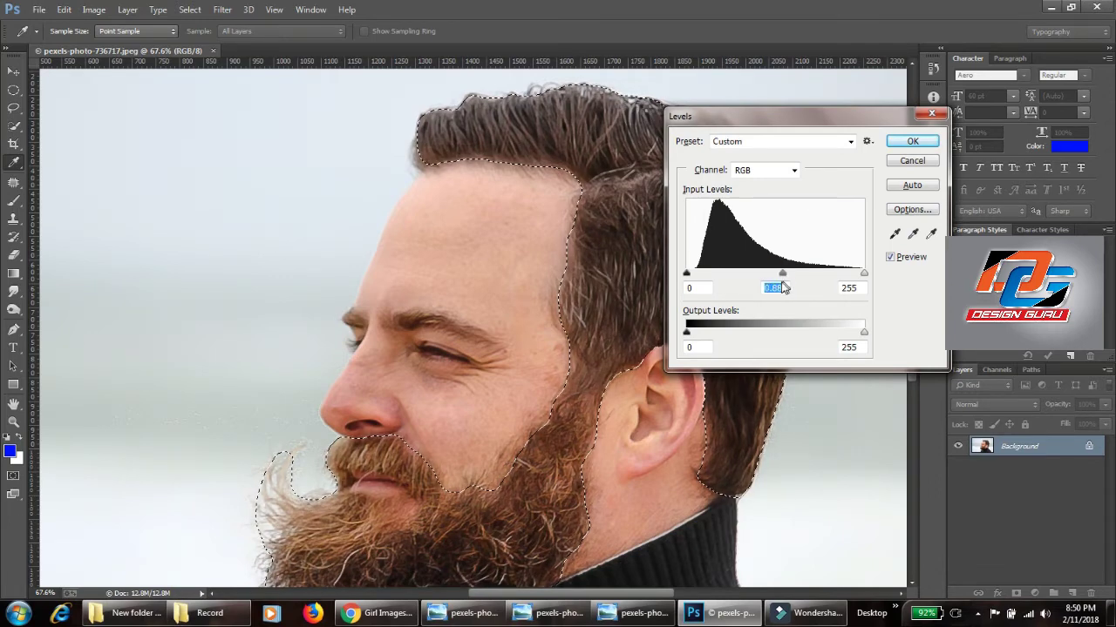
{"action": "left_click_drag", "start_coordinate": [693, 275], "coordinate": [710, 275]}
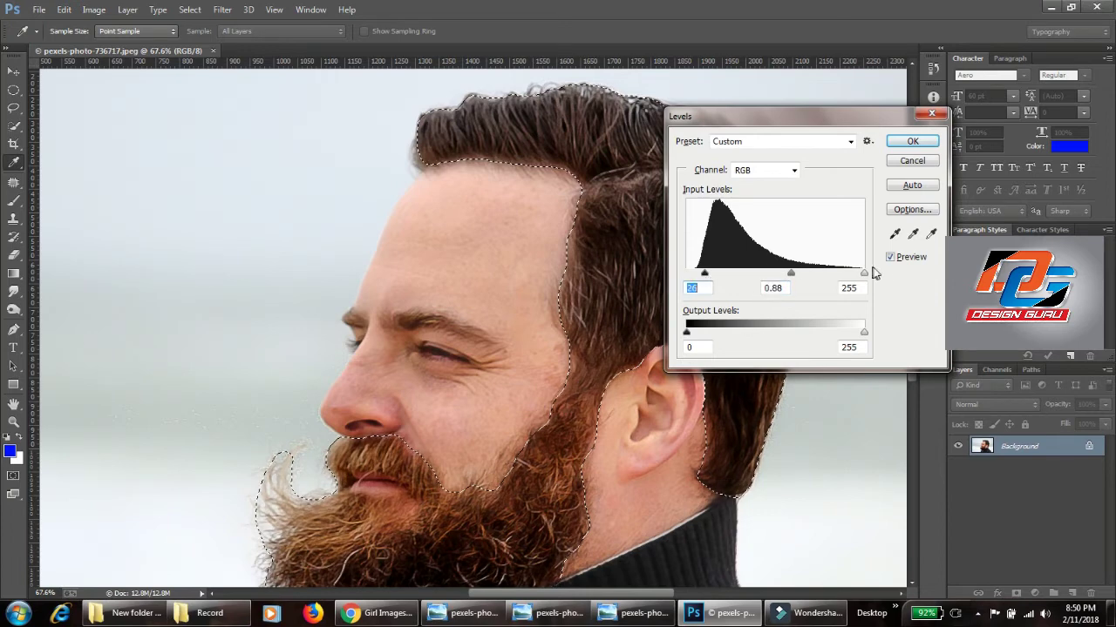
{"action": "left_click_drag", "start_coordinate": [861, 273], "coordinate": [860, 273]}
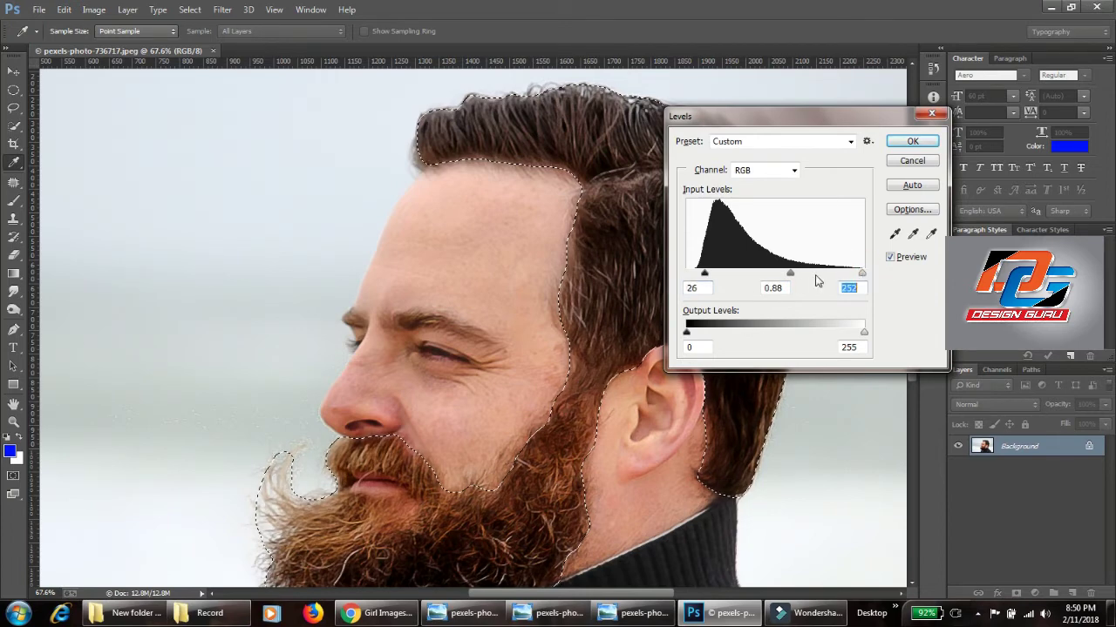
{"action": "left_click_drag", "start_coordinate": [791, 276], "coordinate": [783, 276]}
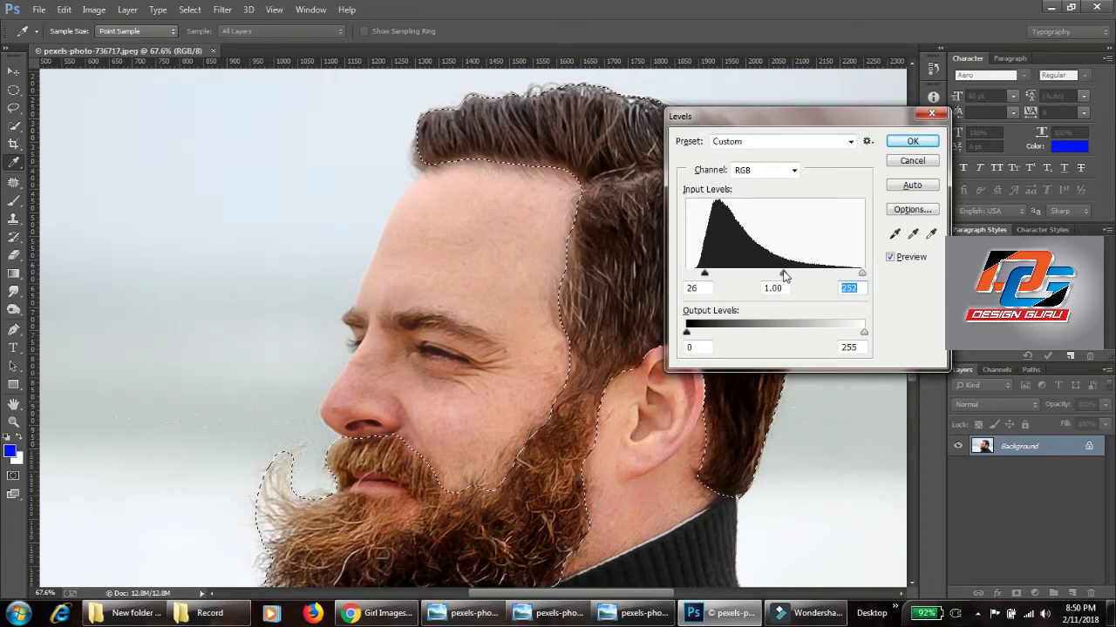
{"action": "left_click", "coordinate": [890, 257]}
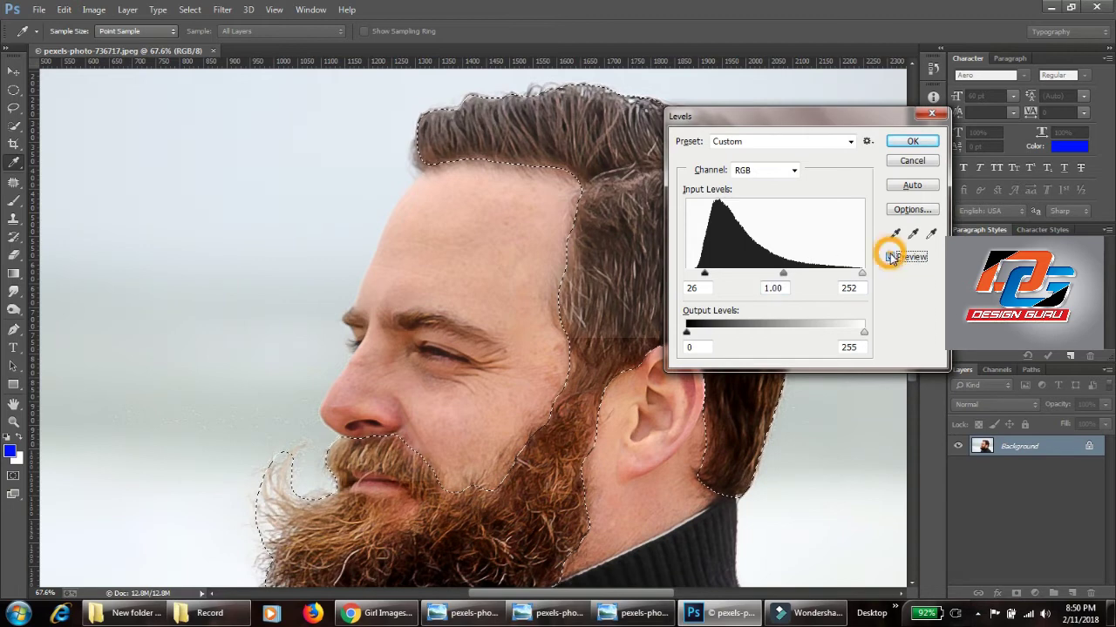
{"action": "left_click", "coordinate": [889, 257]}
{"action": "left_click", "coordinate": [911, 141]}
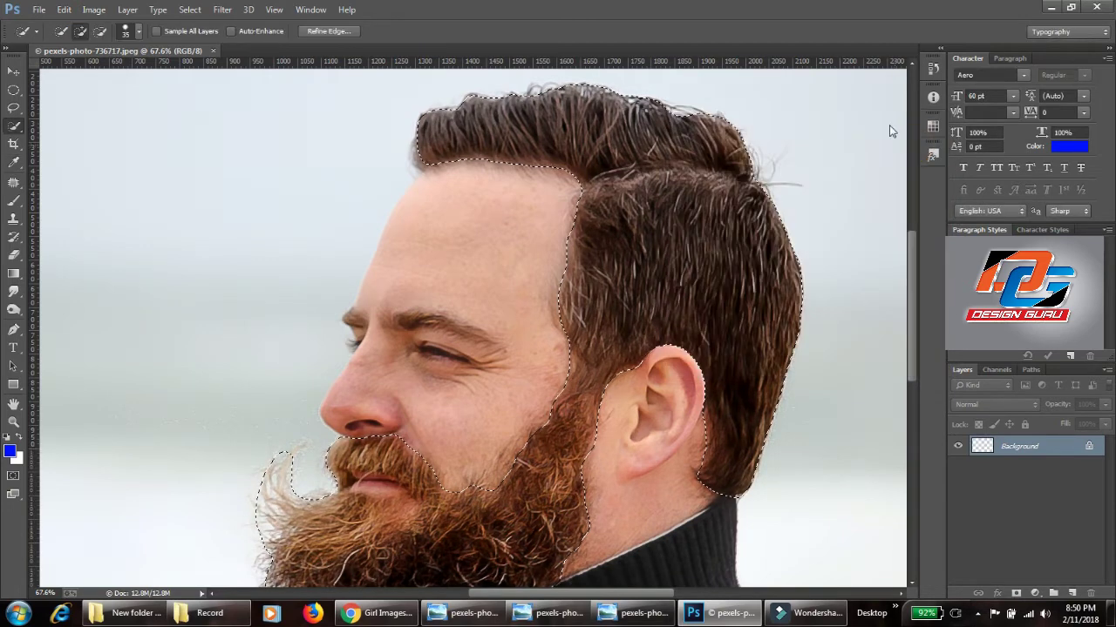
- Apply Oil Paint with Stylization 7.92, Scale 1.44 and Bristle Detail 6.3
{"action": "left_click", "coordinate": [223, 10]}
{"action": "left_click", "coordinate": [243, 131]}
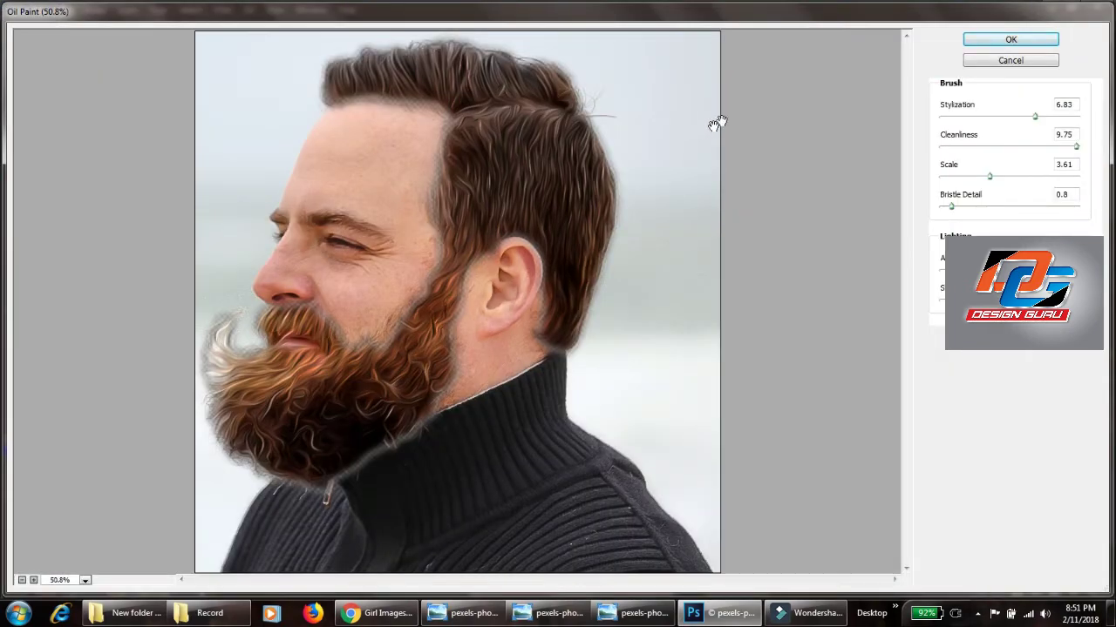
{"action": "left_click", "coordinate": [965, 178]}
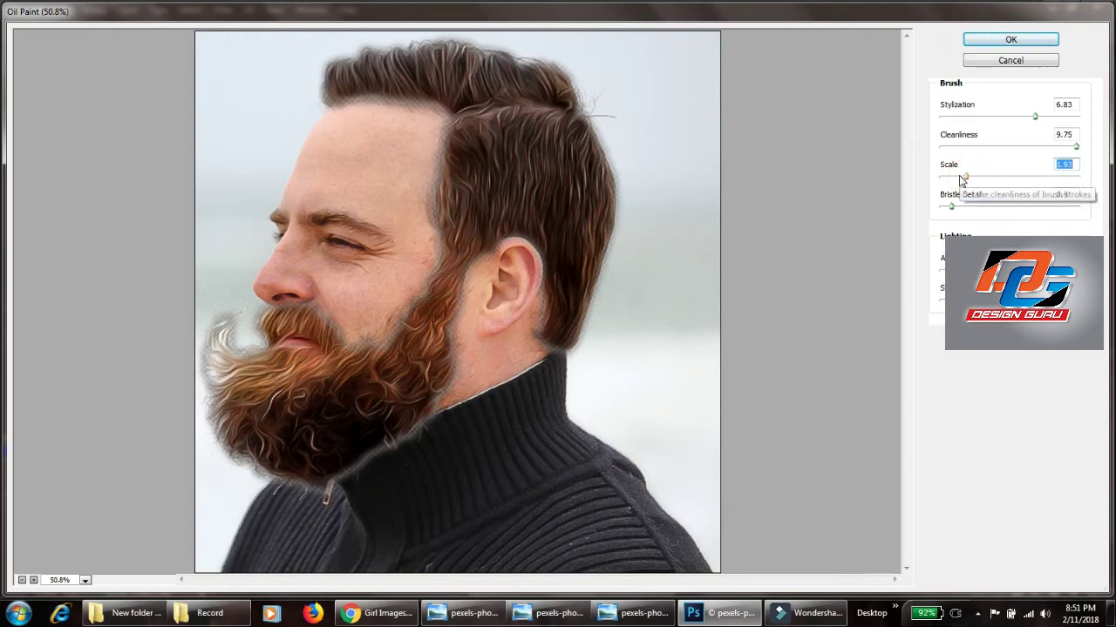
{"action": "left_click_drag", "start_coordinate": [962, 177], "coordinate": [948, 179]}
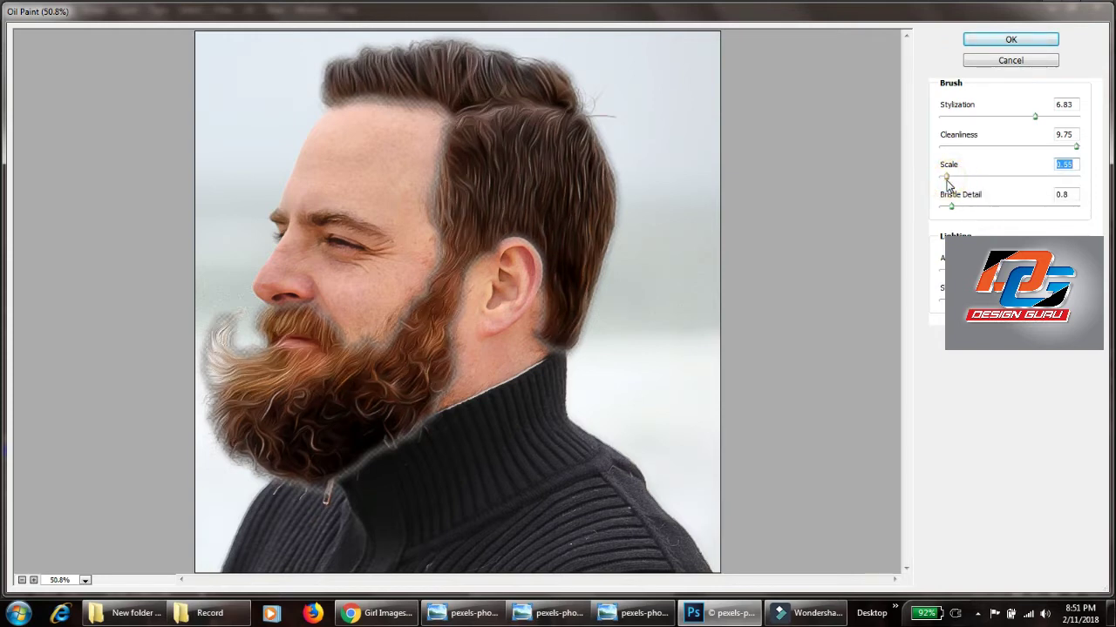
{"action": "left_click", "coordinate": [977, 116]}
{"action": "left_click", "coordinate": [1050, 116]}
{"action": "left_click", "coordinate": [1028, 206]}
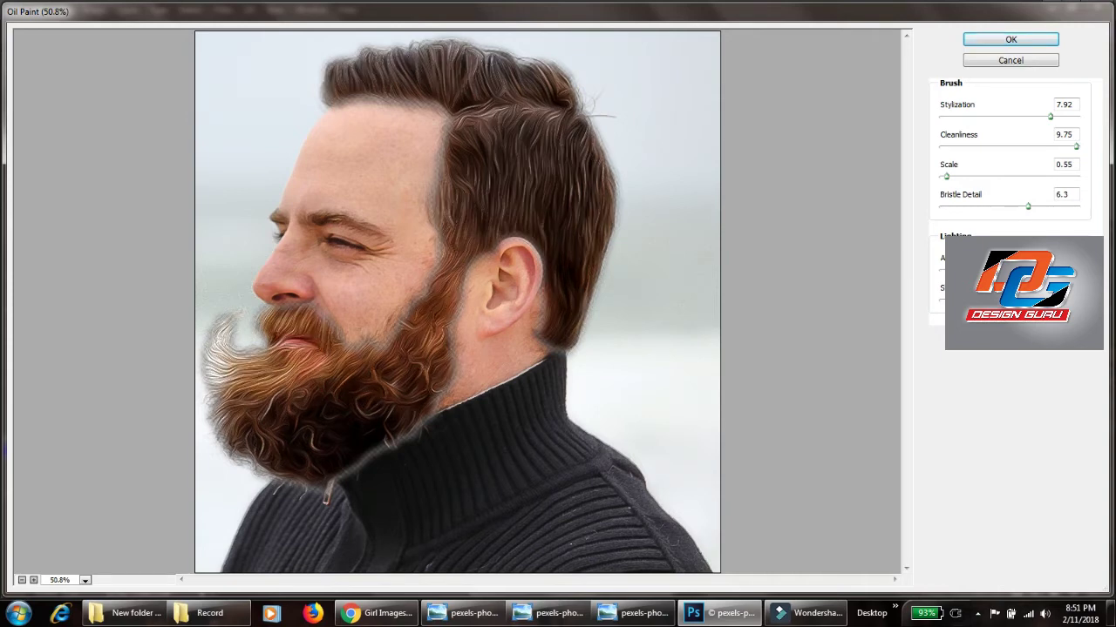
{"action": "left_click", "coordinate": [959, 177]}
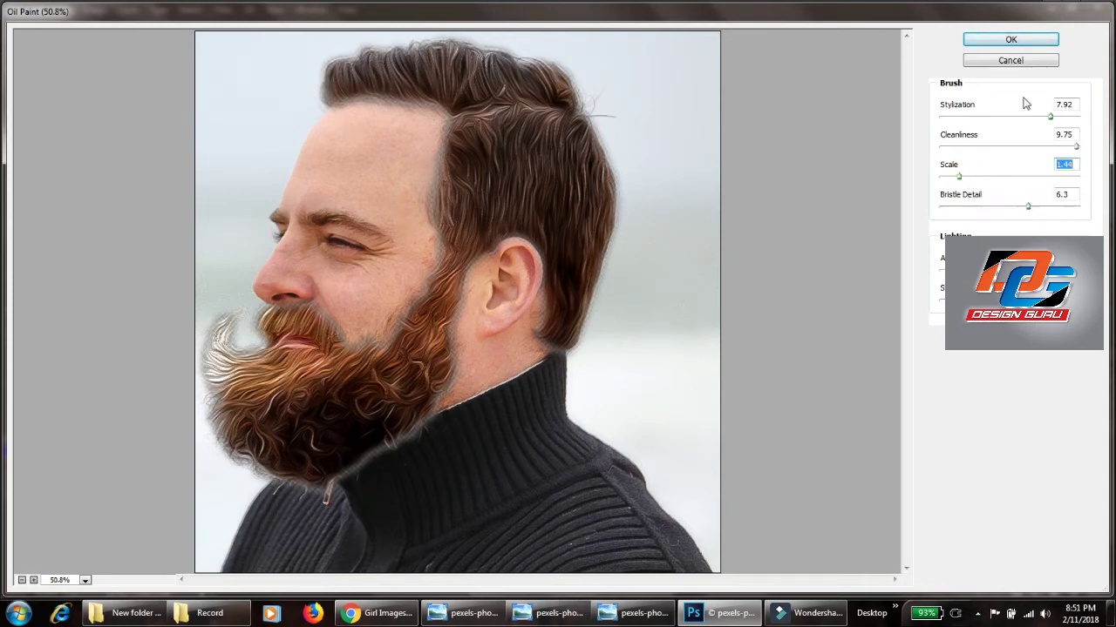
{"action": "left_click", "coordinate": [994, 39]}
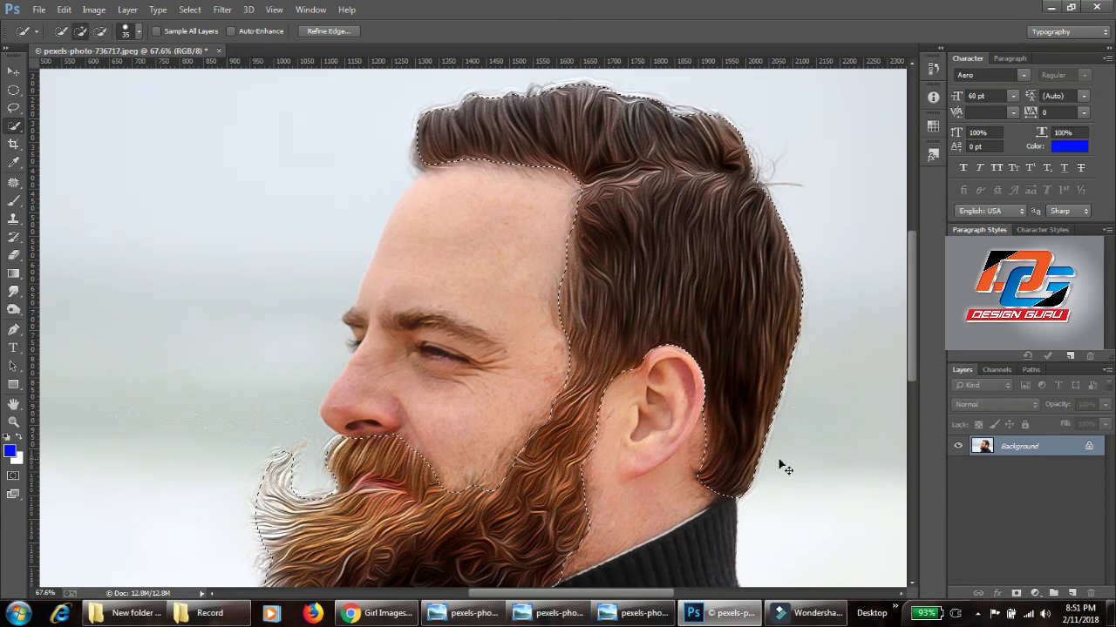
- Deselect, fit the photo to the window, reselect the hair and beard, and invert the selection
{"action": "key", "text": "ctrl+d"}
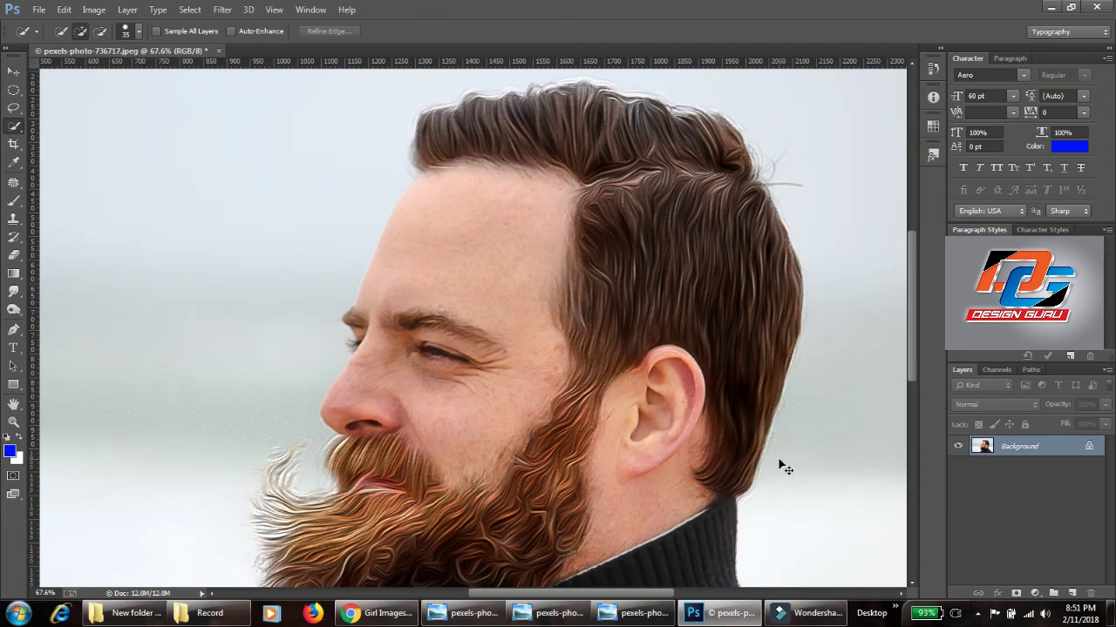
{"action": "key", "text": "ctrl+0"}
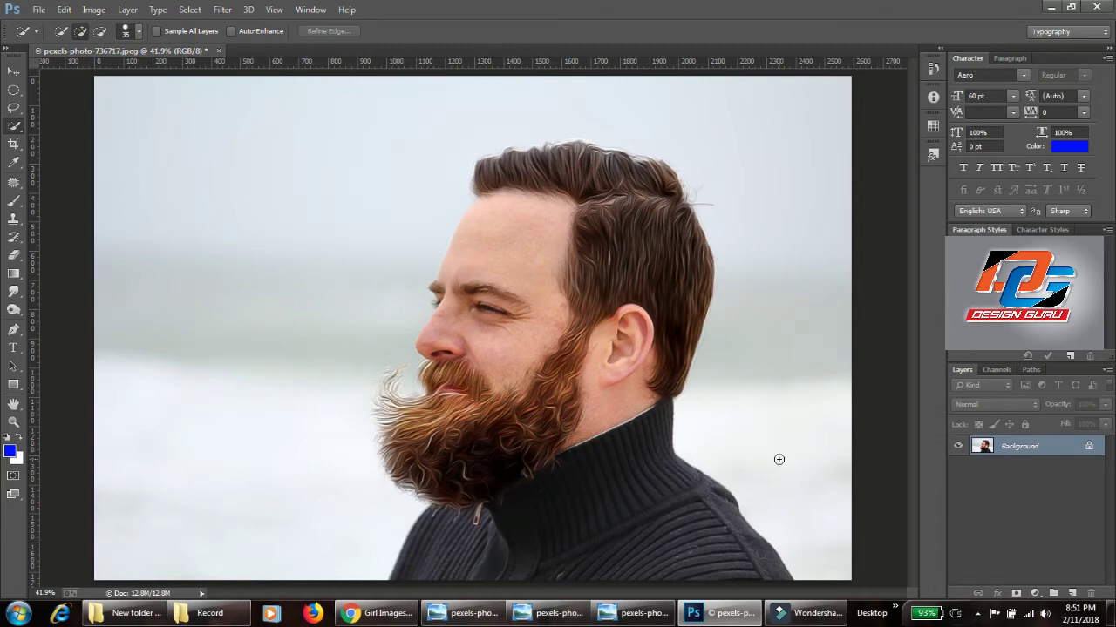
{"action": "key", "text": "ctrl+shift+d"}
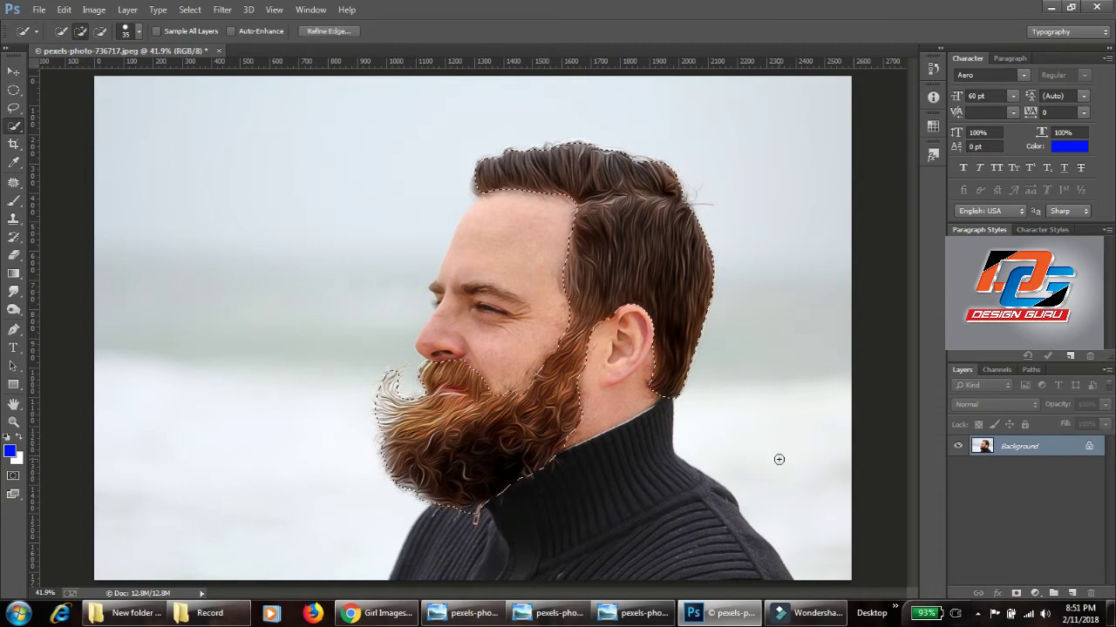
{"action": "right_click", "coordinate": [640, 231]}
{"action": "left_click", "coordinate": [678, 257]}
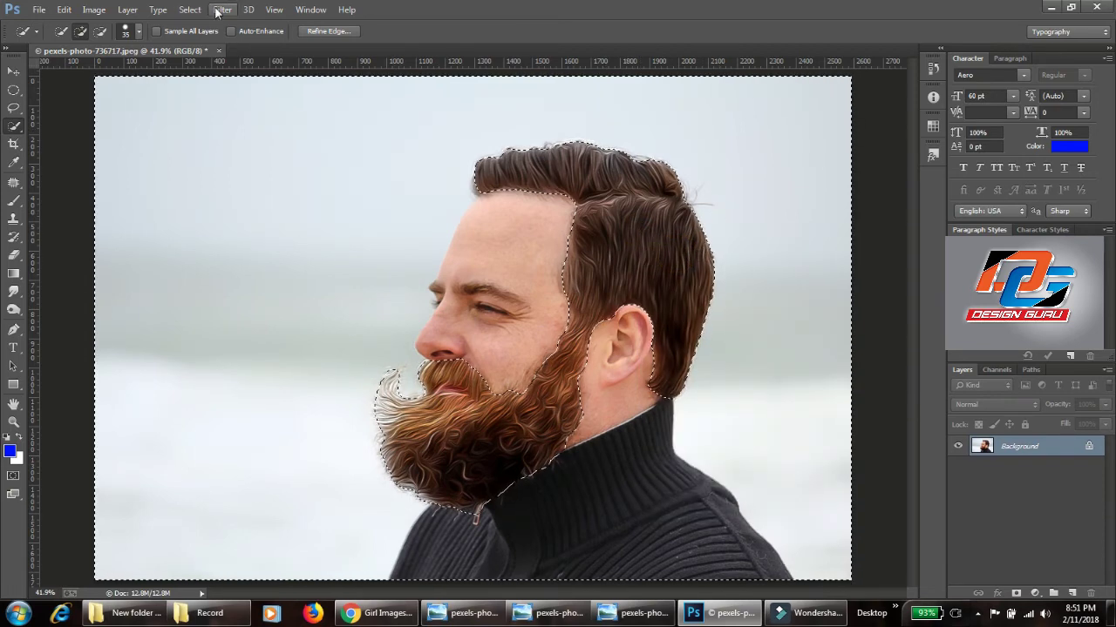
{"action": "left_click", "coordinate": [222, 10]}
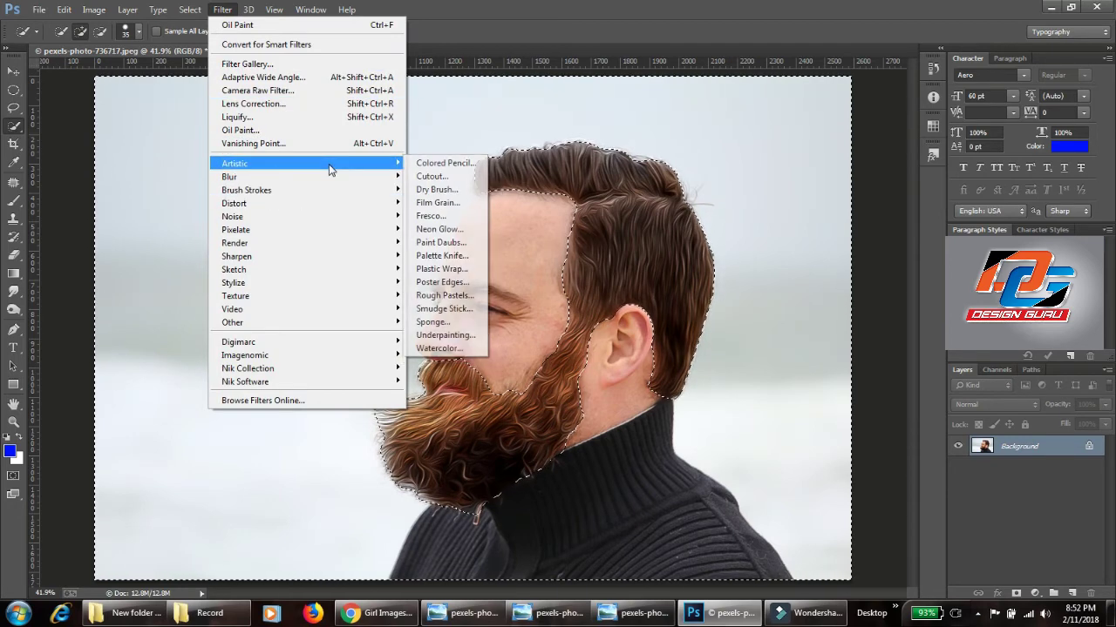
{"action": "mouse_move", "coordinate": [235, 163]}
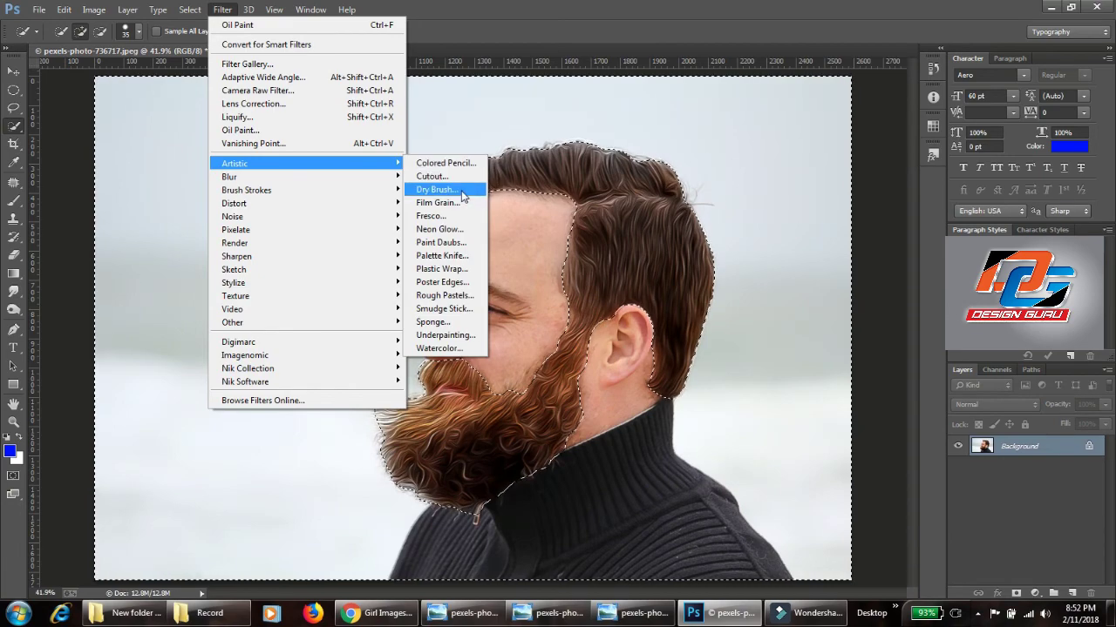
- Open the Filter Gallery and pick Paint Daubs after previewing other artistic filters
{"action": "left_click", "coordinate": [461, 190]}
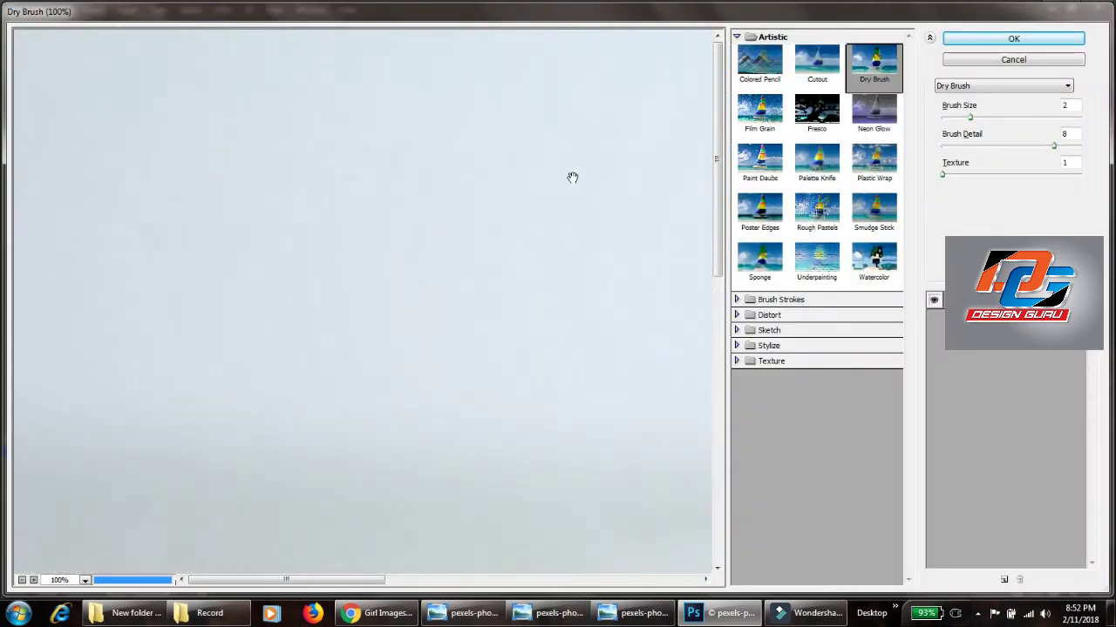
{"action": "key", "text": "ctrl+0"}
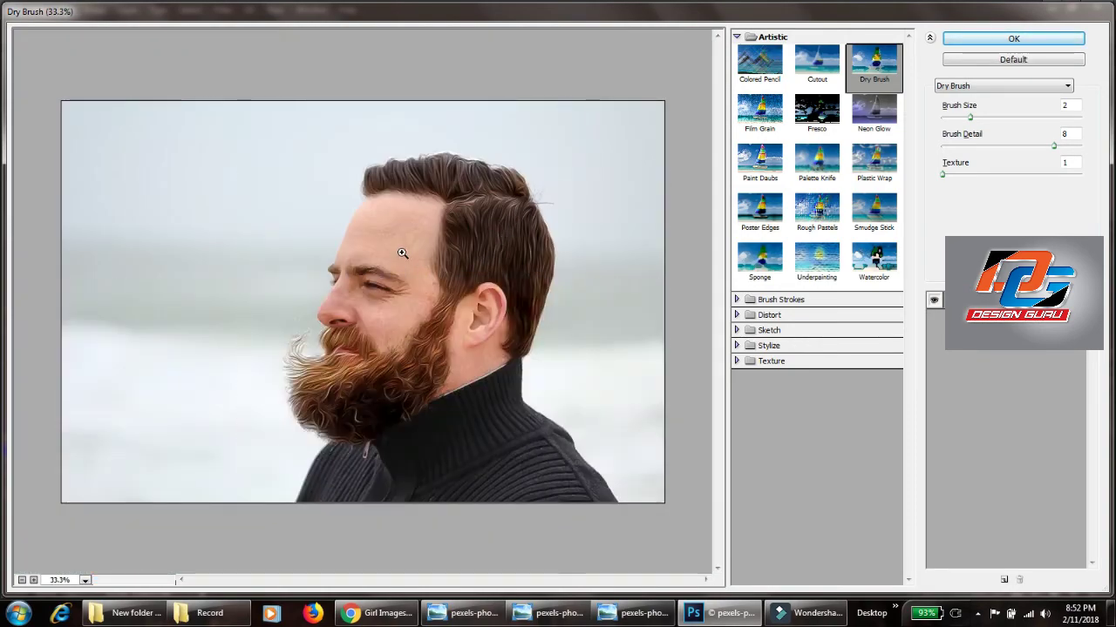
{"action": "left_click_drag", "start_coordinate": [425, 285], "coordinate": [457, 322]}
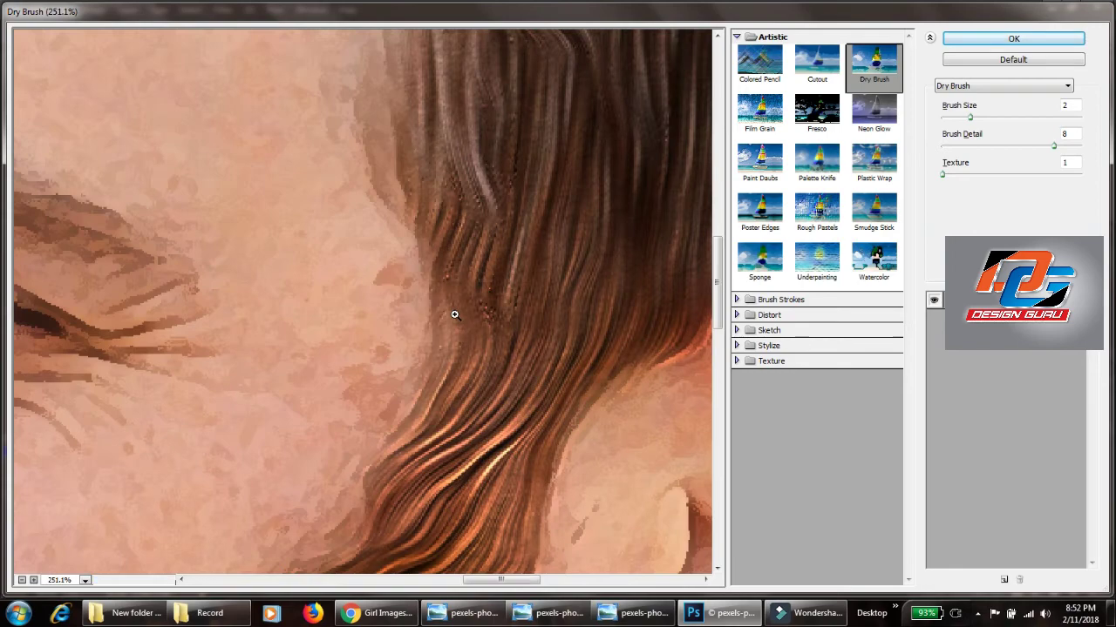
{"action": "left_click", "coordinate": [454, 315], "text": "alt"}
{"action": "left_click", "coordinate": [454, 314], "text": "alt"}
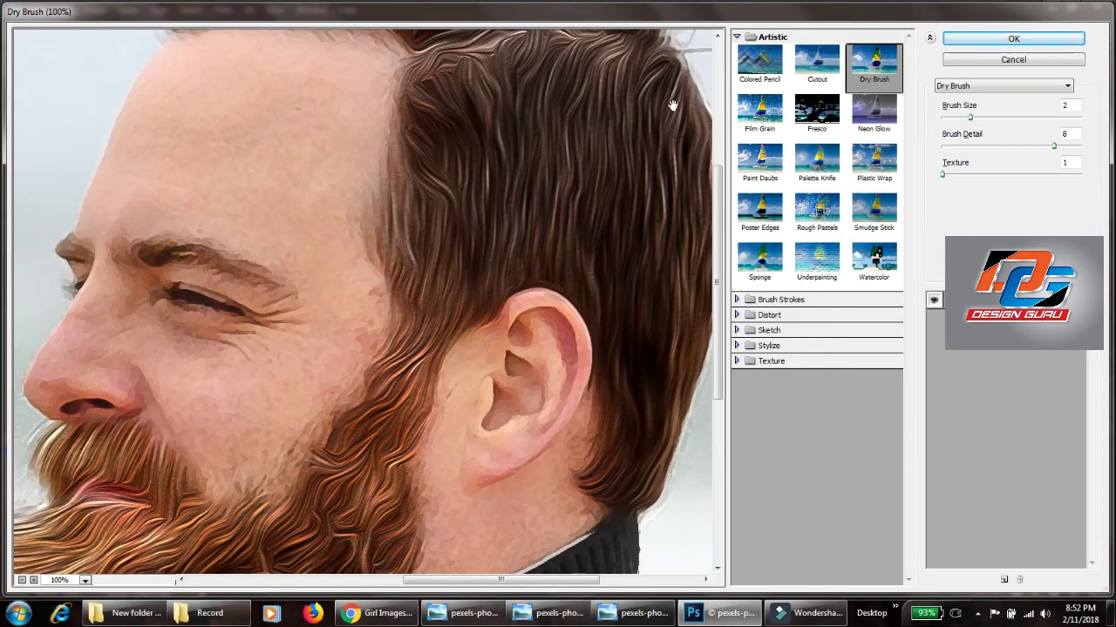
{"action": "left_click", "coordinate": [770, 115]}
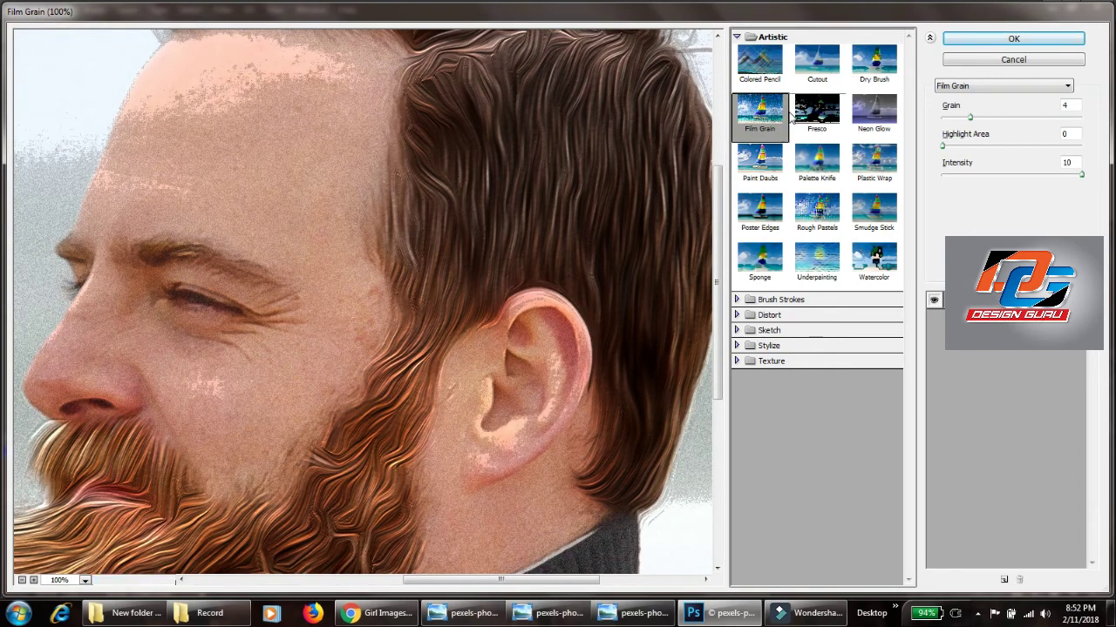
{"action": "left_click", "coordinate": [819, 113]}
{"action": "left_click", "coordinate": [876, 107]}
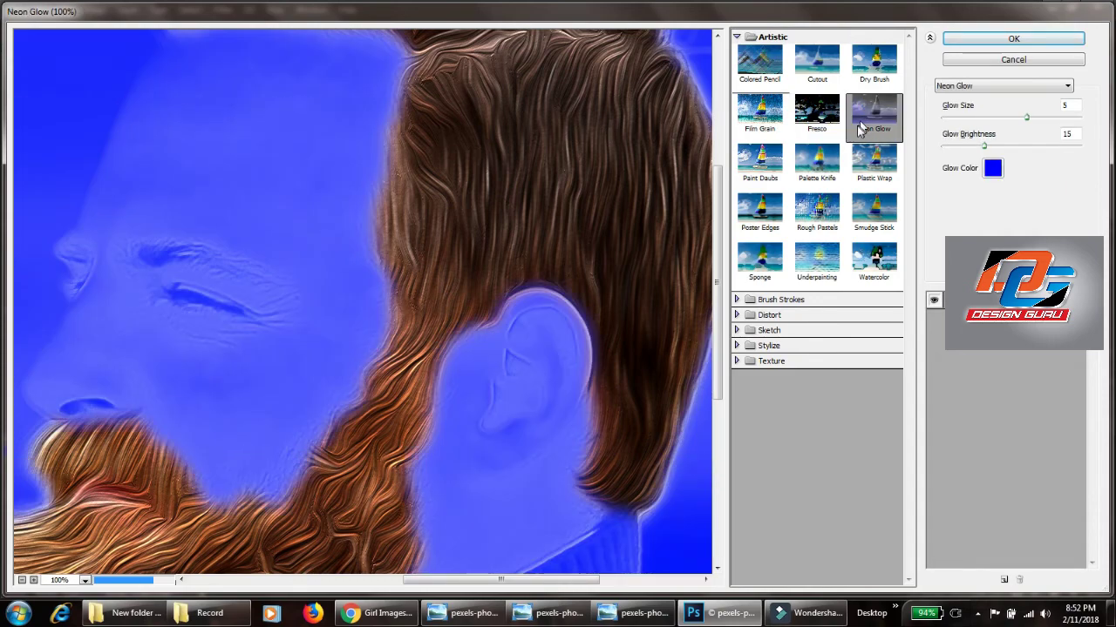
{"action": "left_click", "coordinate": [762, 158]}
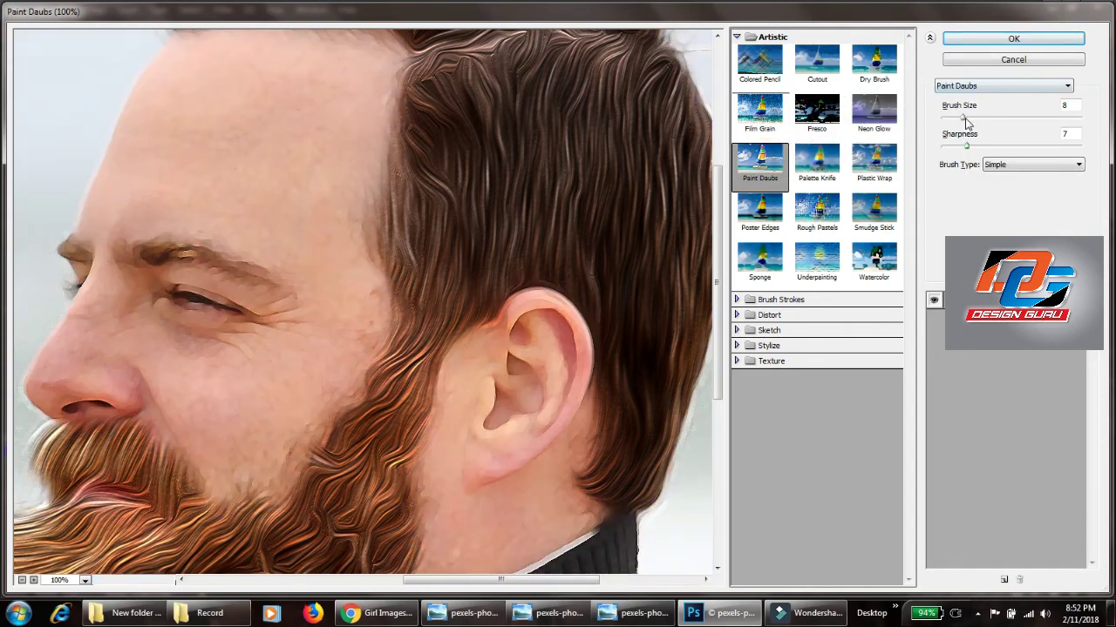
- Set Paint Daubs to brush size 6, sharpness 0 and Dark Rough brush type, then apply
{"action": "left_click_drag", "start_coordinate": [965, 146], "coordinate": [955, 148]}
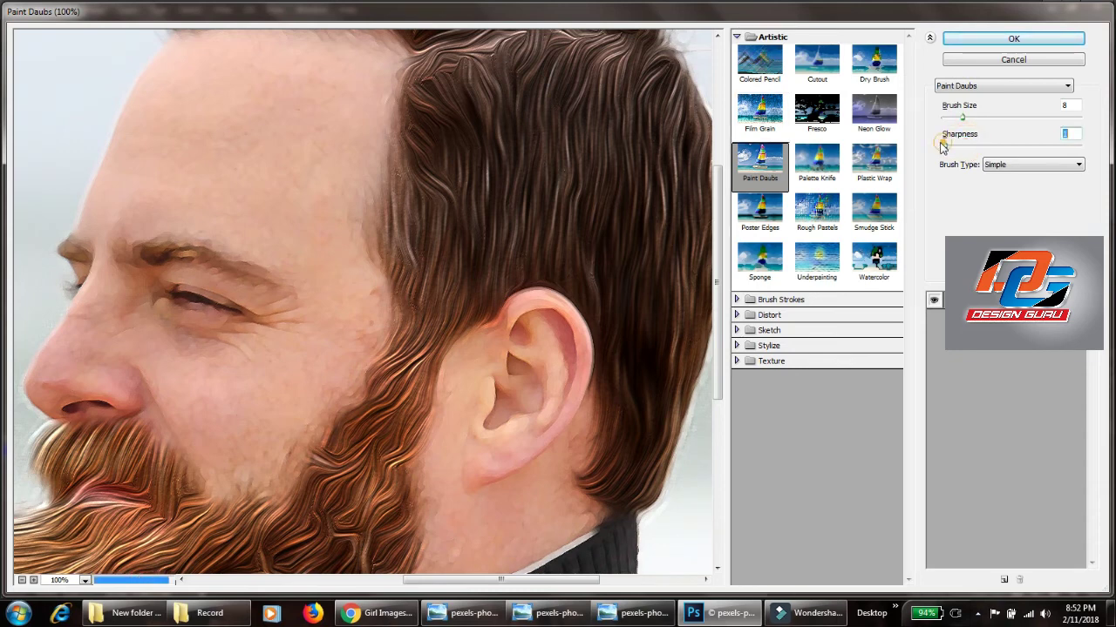
{"action": "left_click", "coordinate": [942, 147]}
{"action": "left_click_drag", "start_coordinate": [963, 114], "coordinate": [953, 121]}
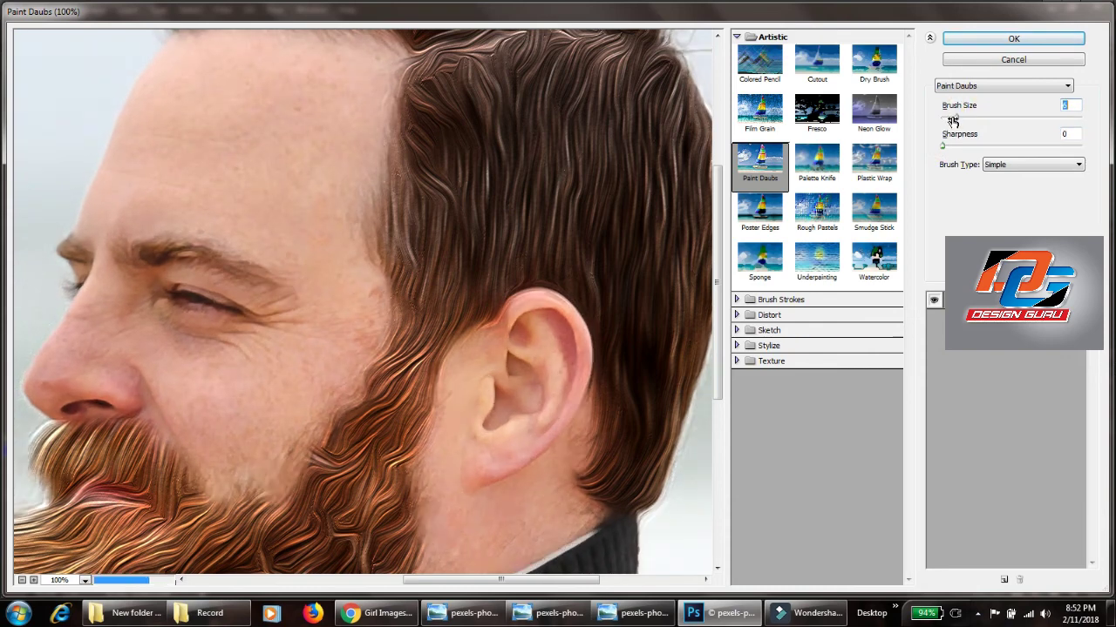
{"action": "left_click", "coordinate": [965, 85]}
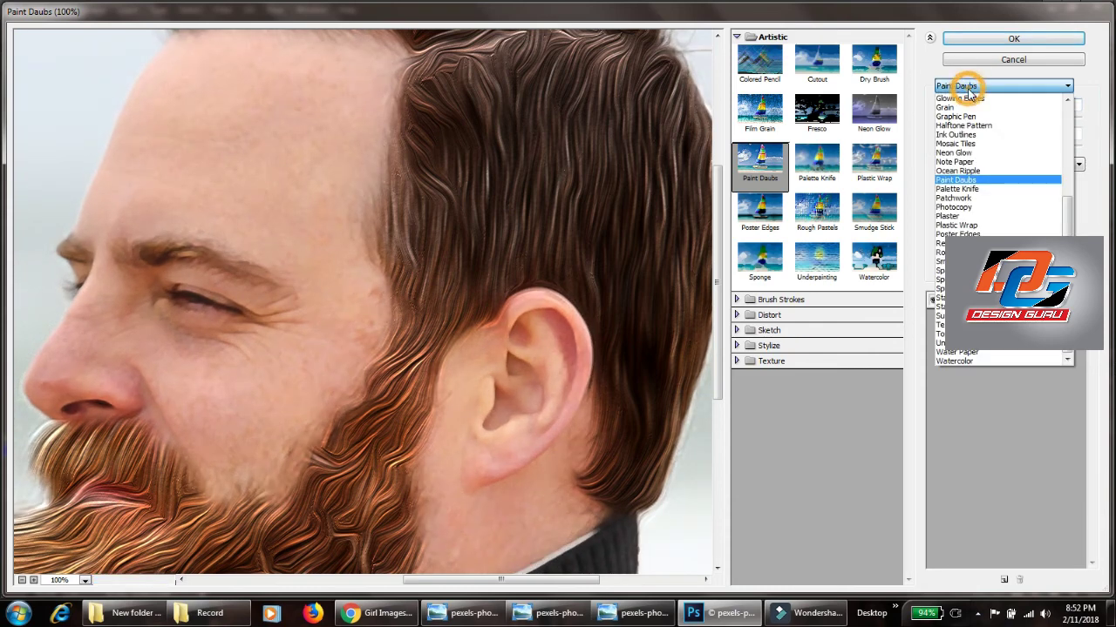
{"action": "left_click", "coordinate": [955, 134]}
{"action": "scroll", "coordinate": [1068, 87], "scroll_direction": "down", "scroll_amount": 5}
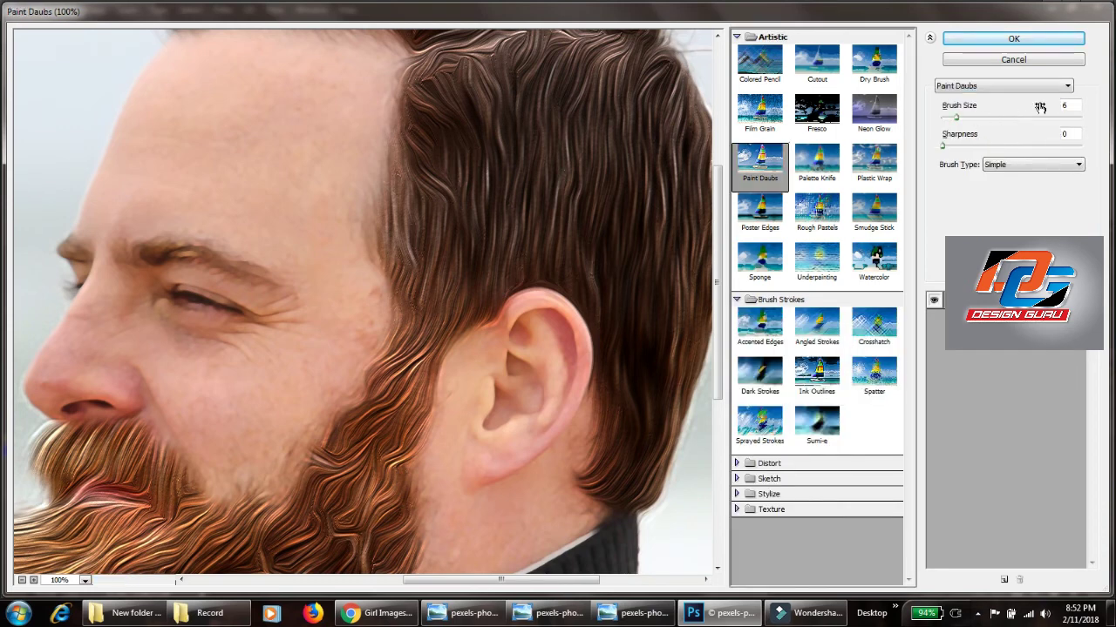
{"action": "left_click", "coordinate": [1002, 165]}
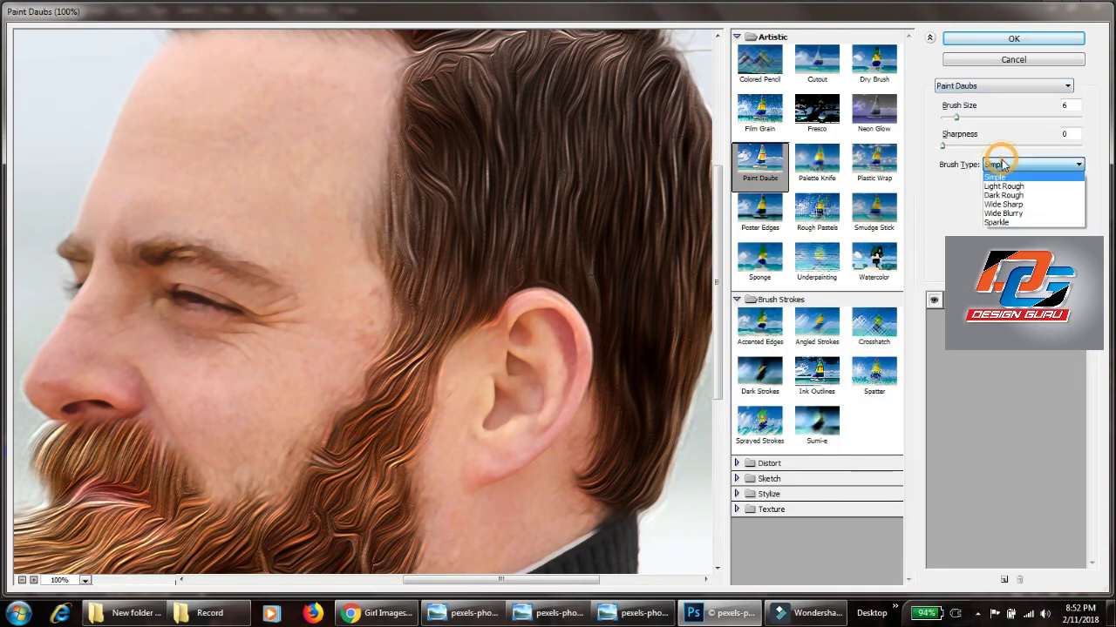
{"action": "left_click", "coordinate": [1013, 191]}
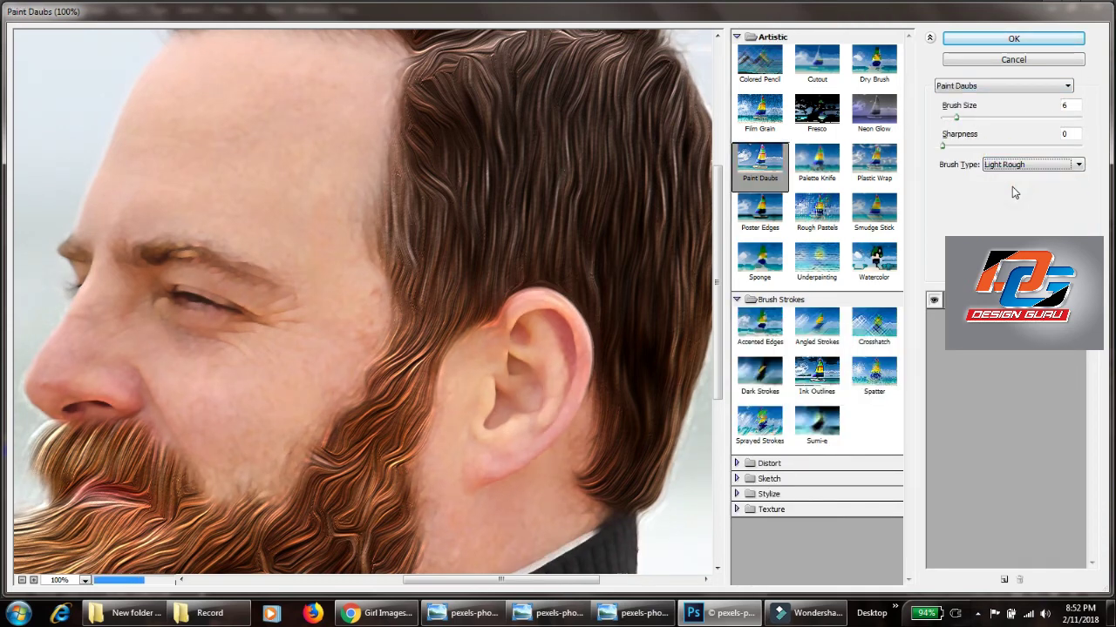
{"action": "left_click", "coordinate": [1016, 167]}
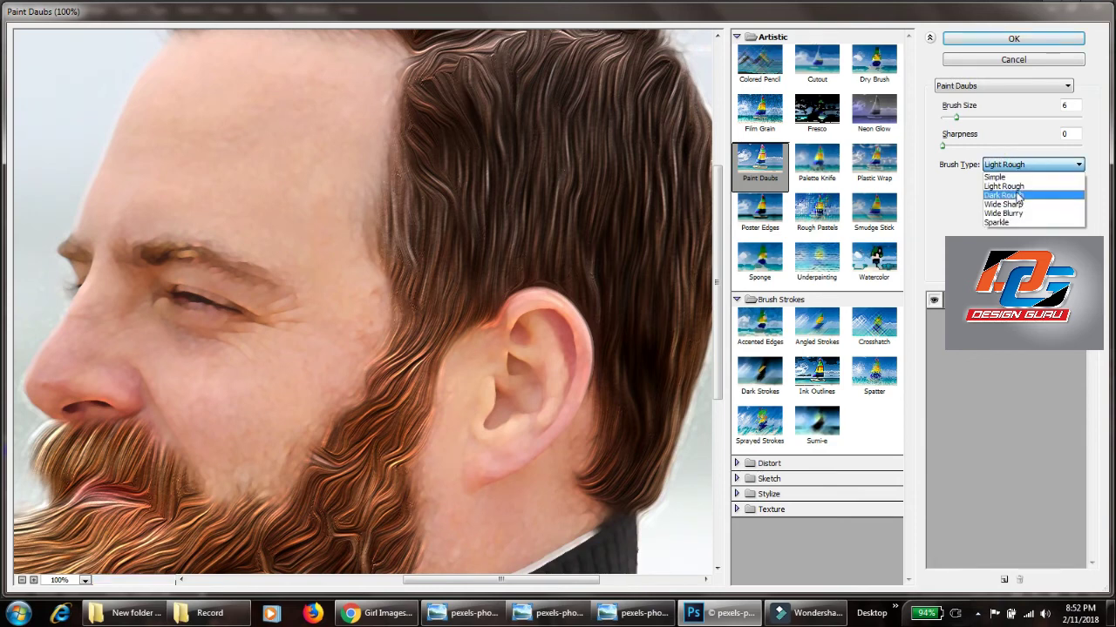
{"action": "left_click", "coordinate": [1002, 195]}
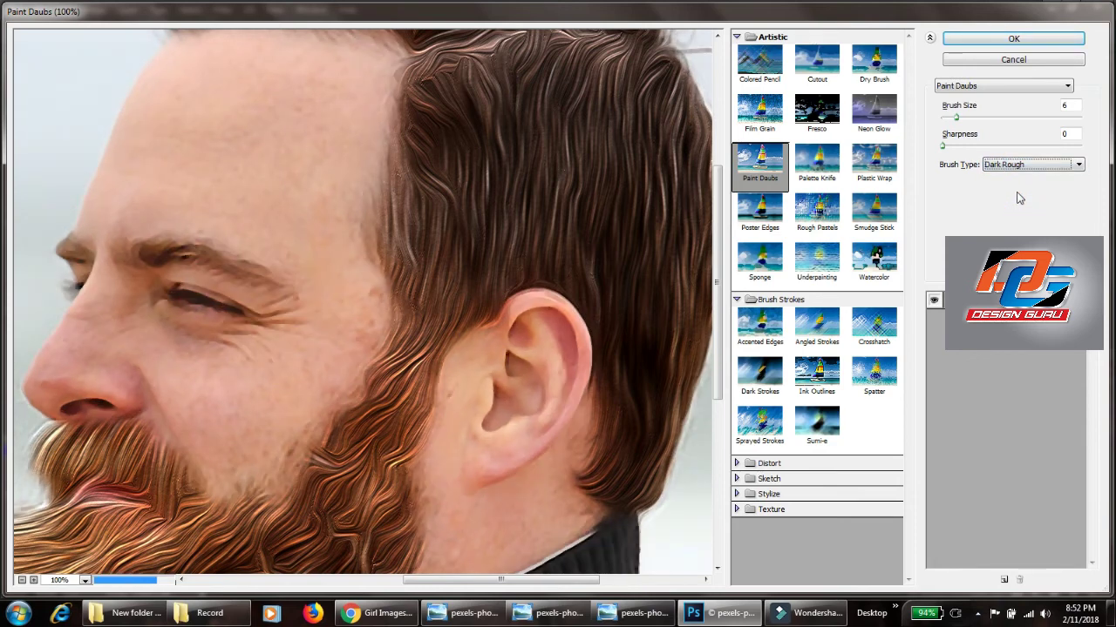
{"action": "left_click", "coordinate": [998, 40]}
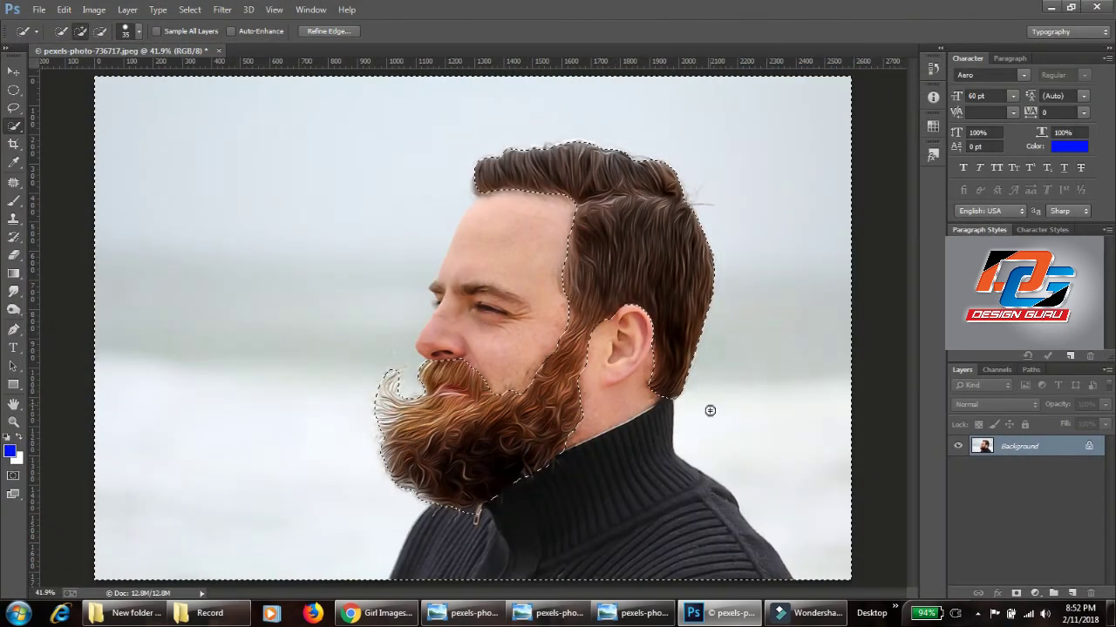
- Deselect with Ctrl+D to reveal the daubed hair and beard beside the untouched face and sweater
{"action": "key", "text": "ctrl+d"}
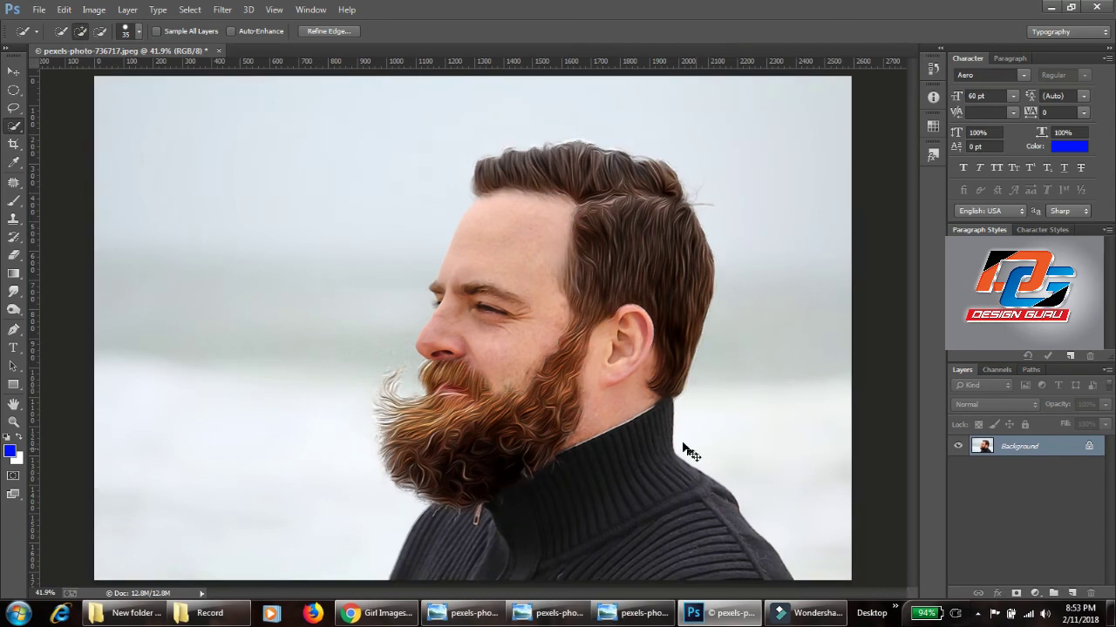